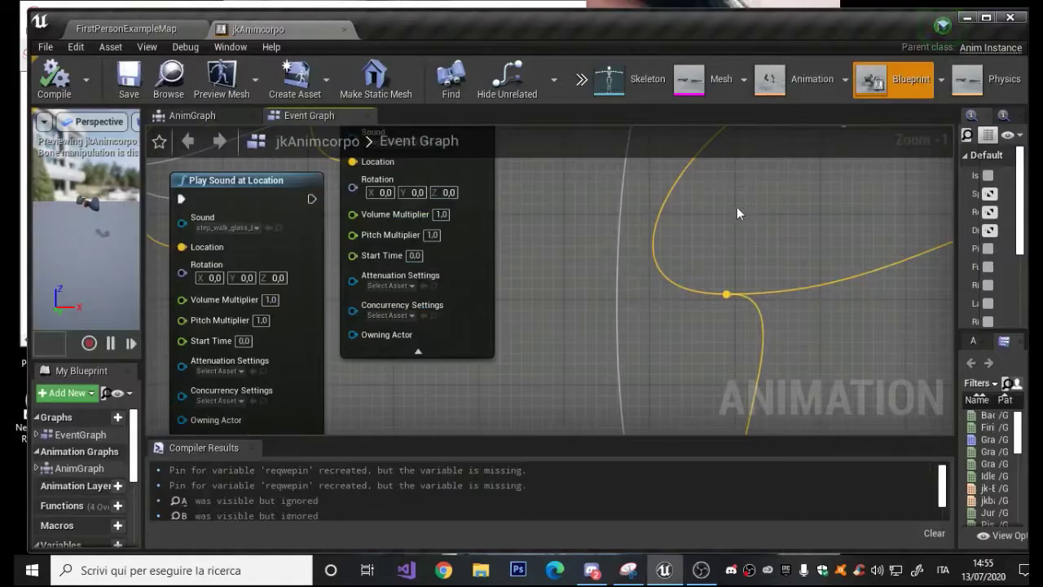
# Step: Pan the Event Graph over the 'suono camminata' comment group, then switch to the AnimGraph
pyautogui.scroll(-7, 516, 280)
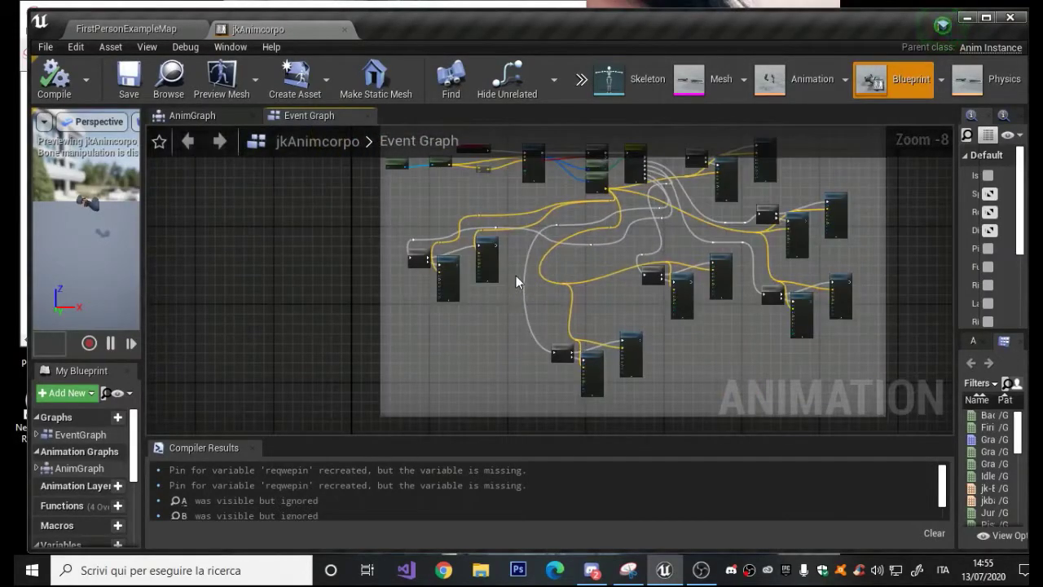
pyautogui.moveTo(527, 263); pyautogui.dragTo(507, 314, button='right')
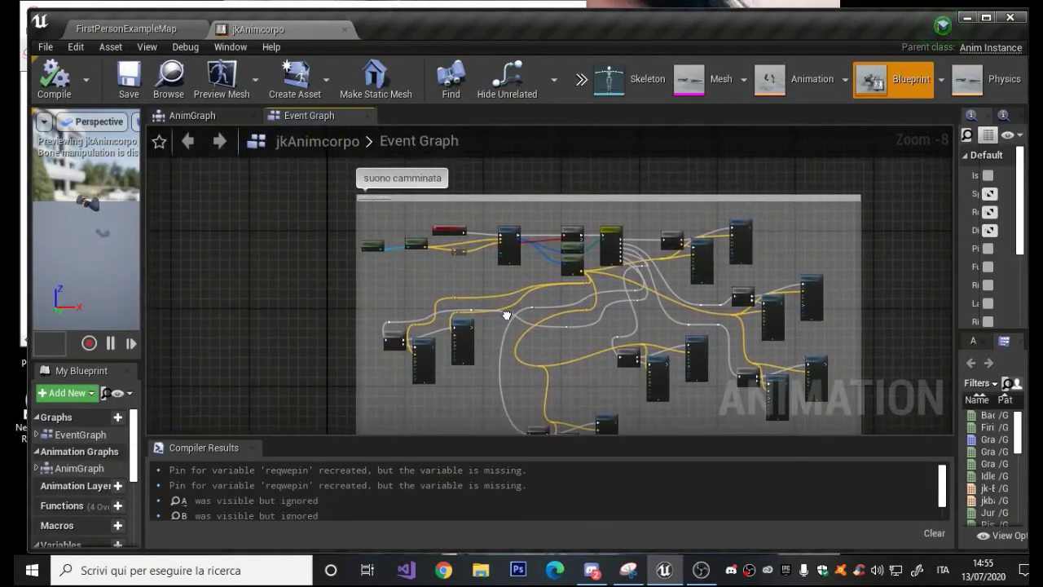
pyautogui.moveTo(507, 314)
pyautogui.mouseDown(button='right')
pyautogui.moveTo(423, 290)
pyautogui.moveTo(435, 274)
pyautogui.moveTo(428, 265)
pyautogui.mouseUp(button='right')
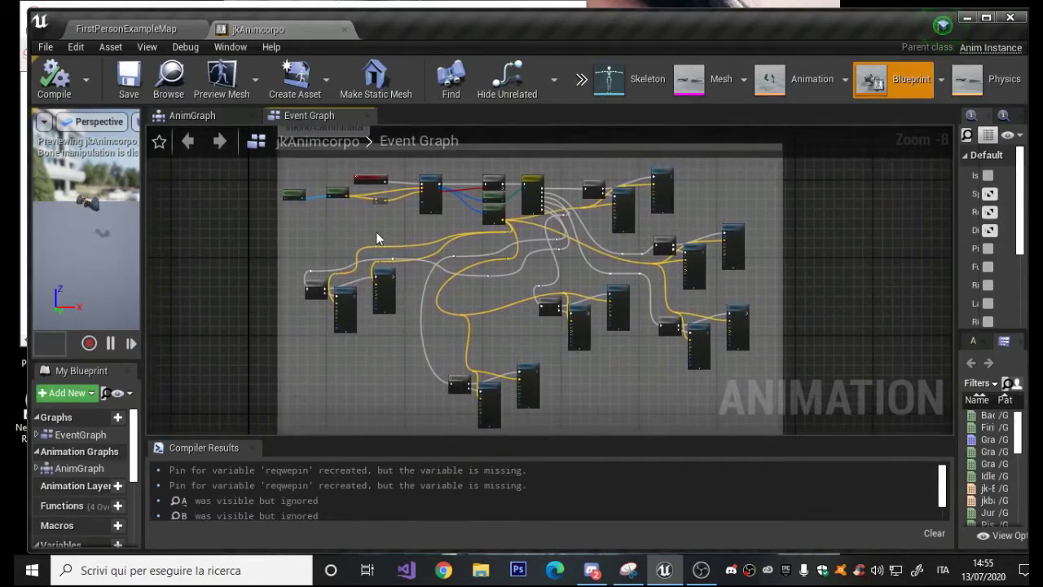
pyautogui.moveTo(375, 231); pyautogui.dragTo(359, 347, button='right')
pyautogui.moveTo(413, 222)
pyautogui.mouseDown(button='right')
pyautogui.moveTo(388, 368)
pyautogui.moveTo(322, 270)
pyautogui.moveTo(416, 239)
pyautogui.mouseUp(button='right')
pyautogui.click(195, 120)
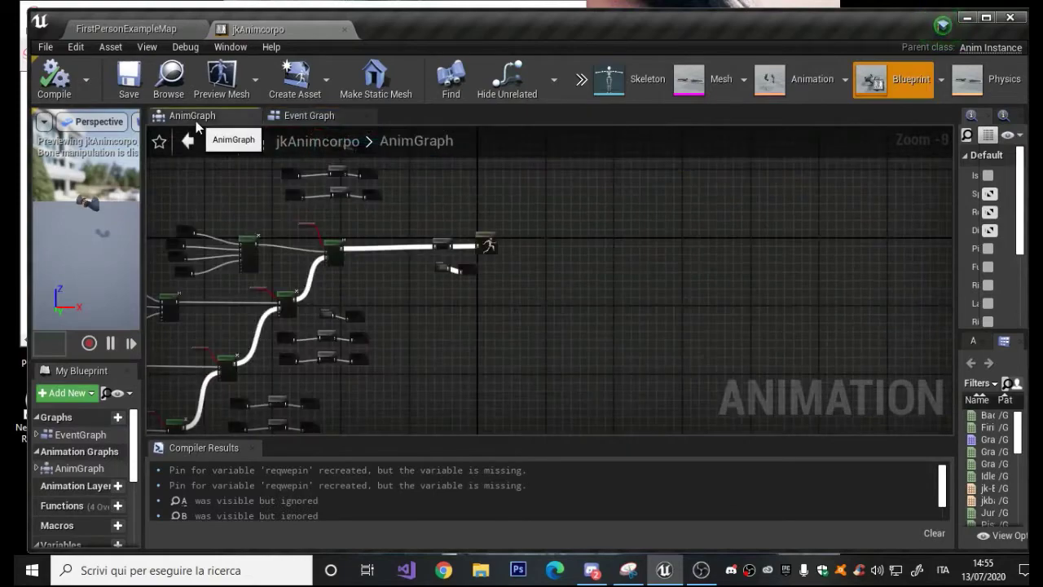
# Step: Enter the movebase state machine and its WALK state, where jk-BlendSpace takes Director and Speed
pyautogui.moveTo(397, 280)
pyautogui.mouseDown(button='right')
pyautogui.moveTo(470, 300)
pyautogui.moveTo(482, 344)
pyautogui.mouseUp(button='right')
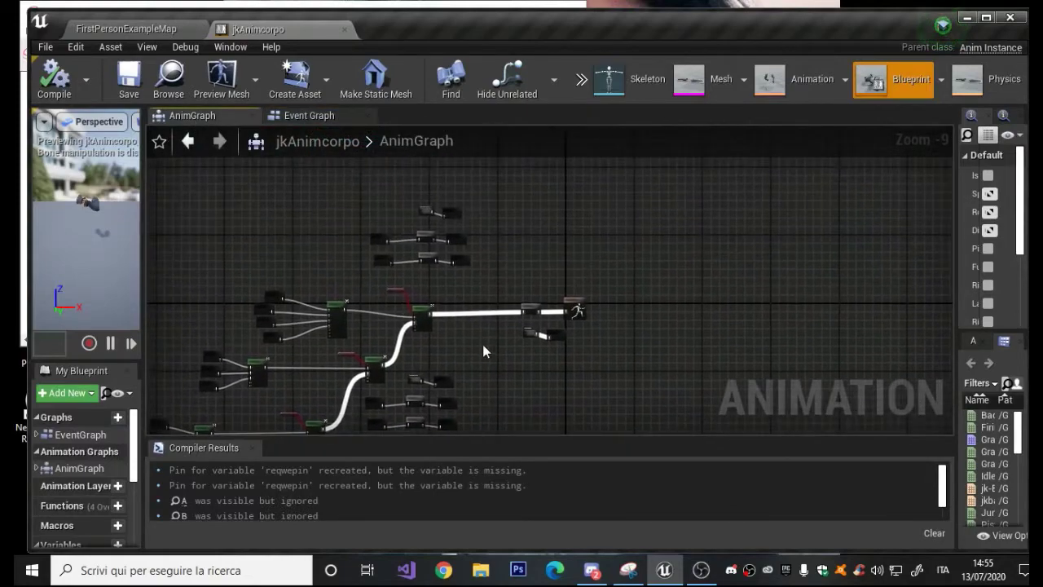
pyautogui.scroll(1, 478, 219)
pyautogui.scroll(3, 477, 225)
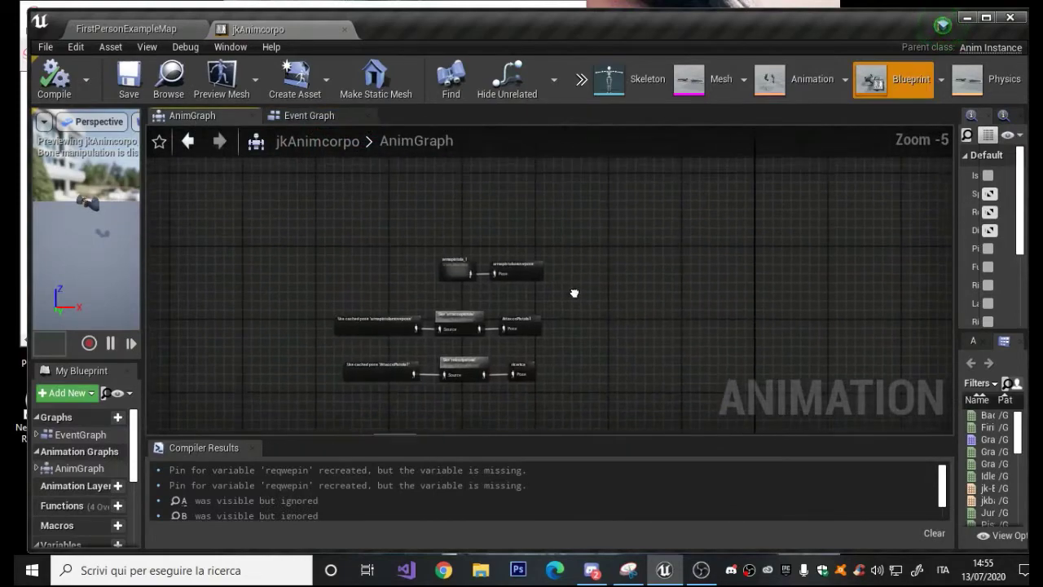
pyautogui.moveTo(692, 371); pyautogui.dragTo(516, 252, button='right')
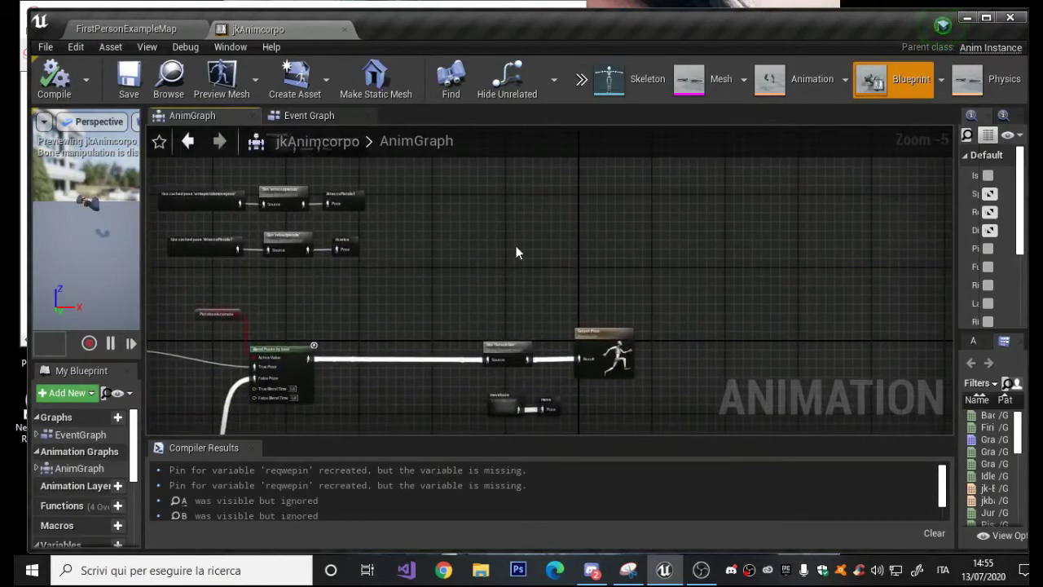
pyautogui.doubleClick(505, 405)
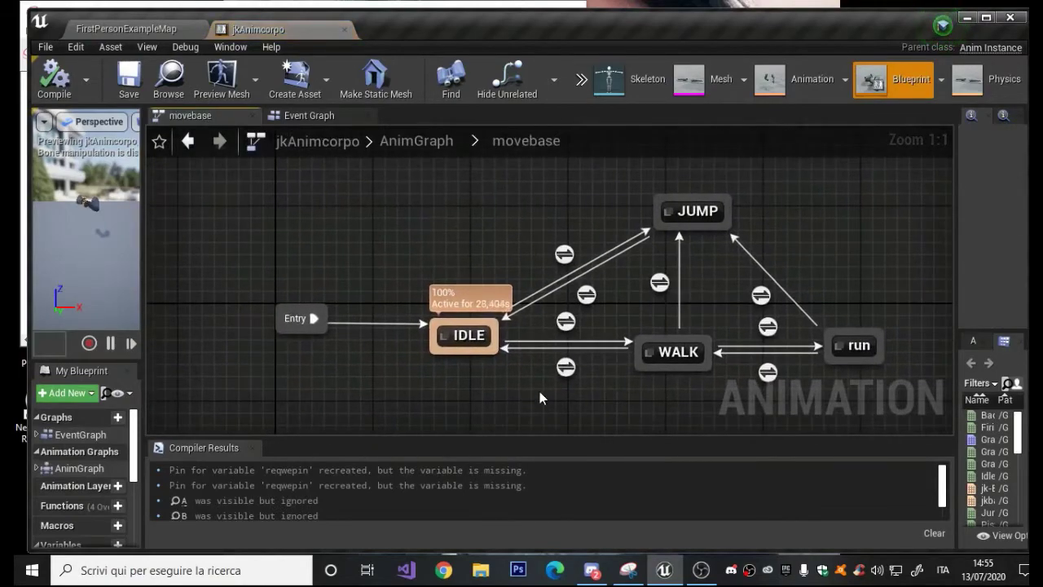
pyautogui.doubleClick(517, 313)
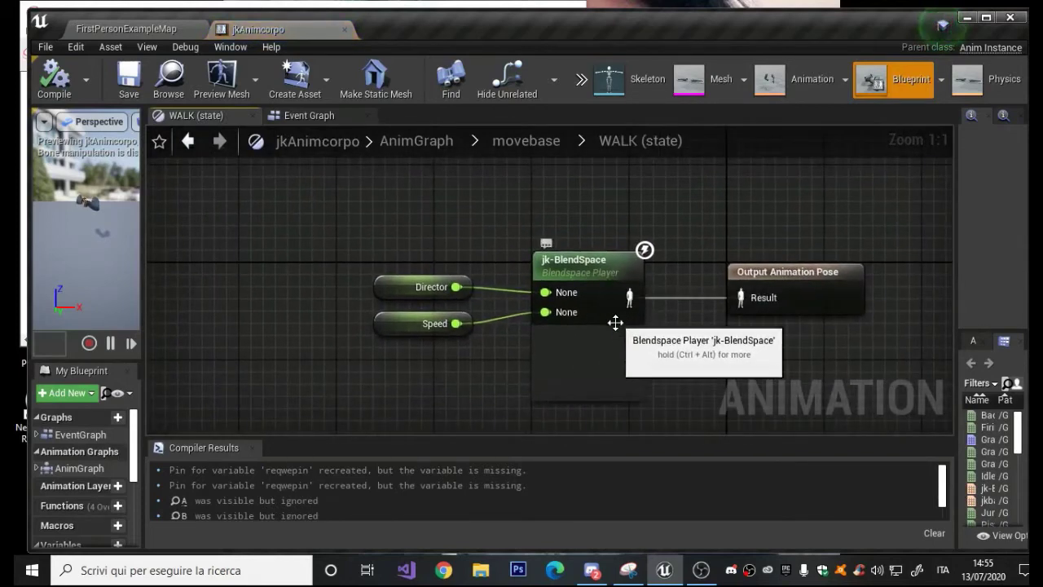
# Step: Open the jk-BlendSpace asset and sweep the preview point across the run blend grid
pyautogui.doubleClick(601, 271)
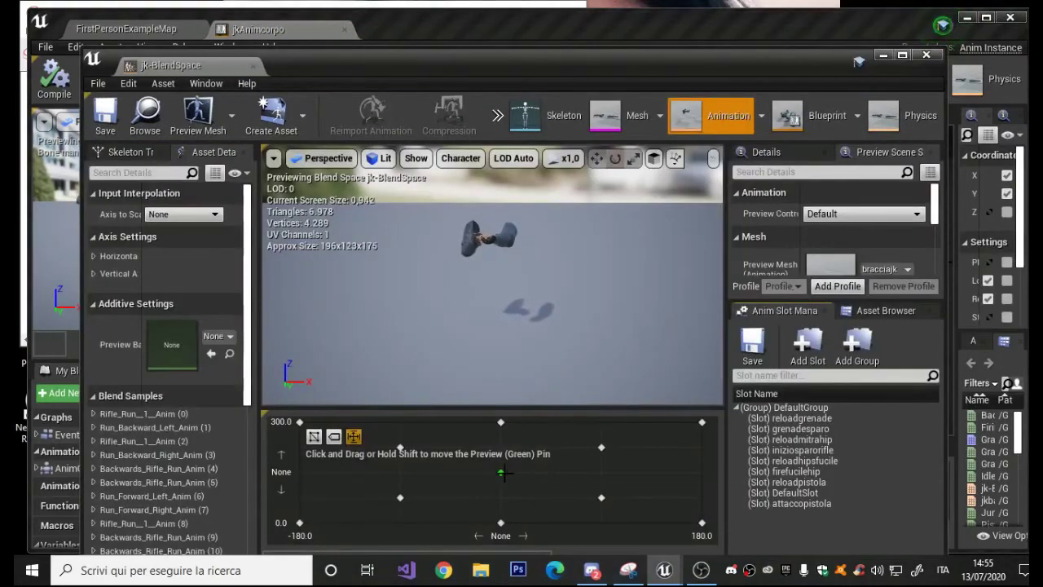
pyautogui.click(531, 489)
pyautogui.moveTo(548, 475)
pyautogui.mouseDown()
pyautogui.moveTo(301, 511)
pyautogui.moveTo(605, 452)
pyautogui.mouseUp()
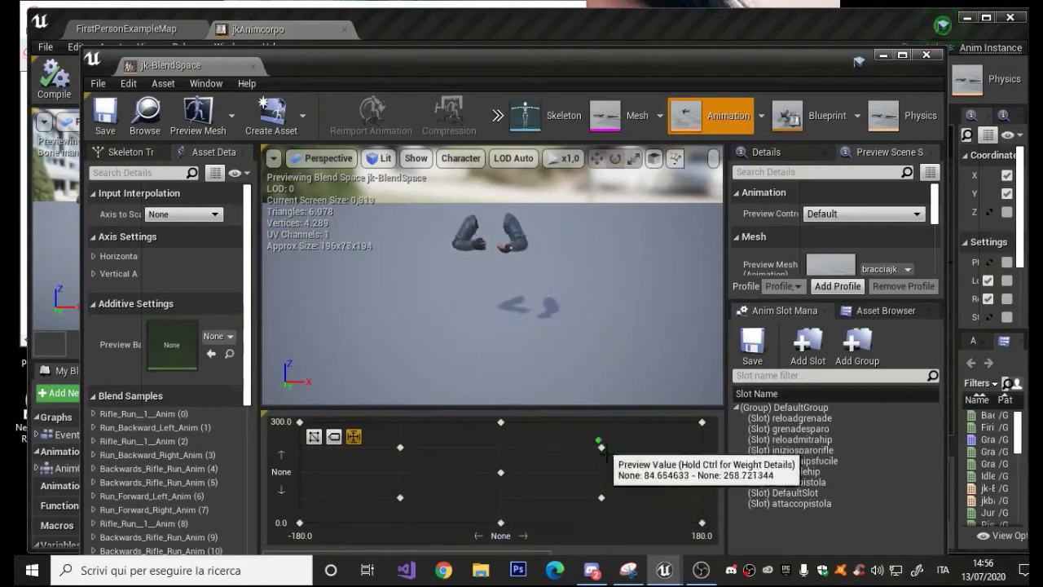
pyautogui.moveTo(604, 450); pyautogui.dragTo(479, 488)
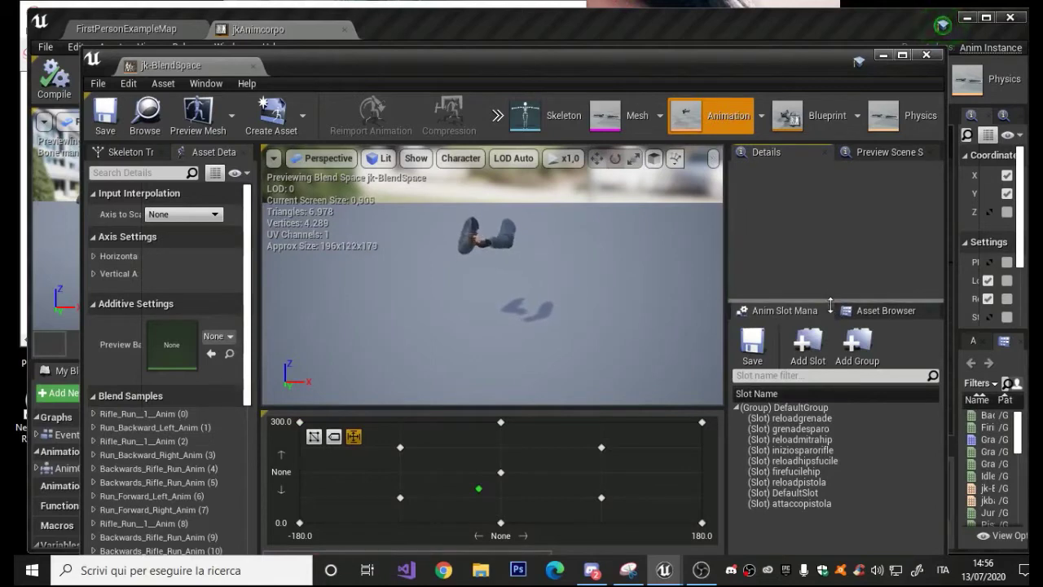
# Step: Enlarge the details area and bring up the Preview Mesh list in Preview Scene Settings
pyautogui.moveTo(830, 301); pyautogui.dragTo(825, 364)
pyautogui.click(884, 153)
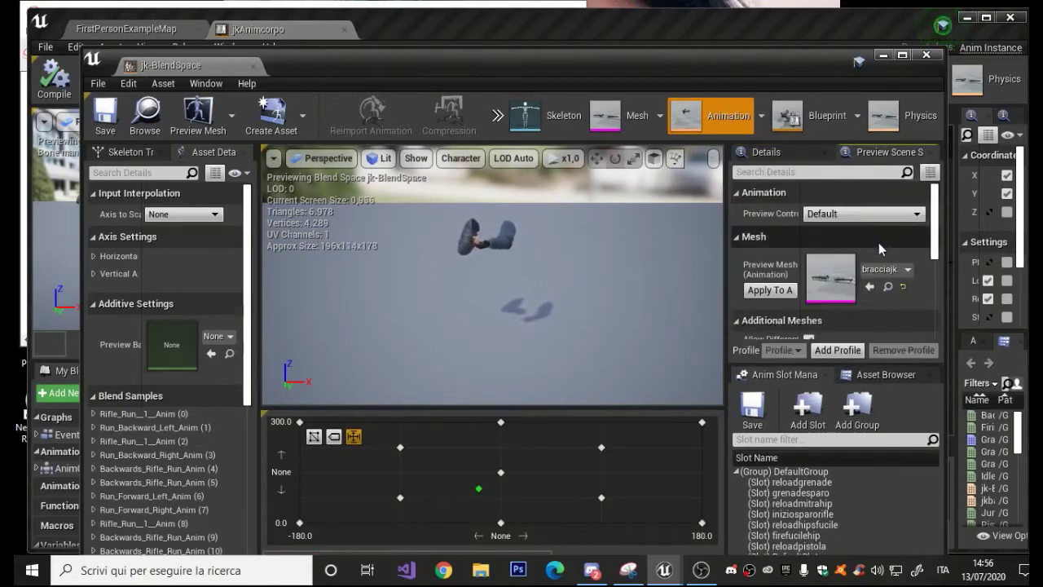
pyautogui.click(884, 270)
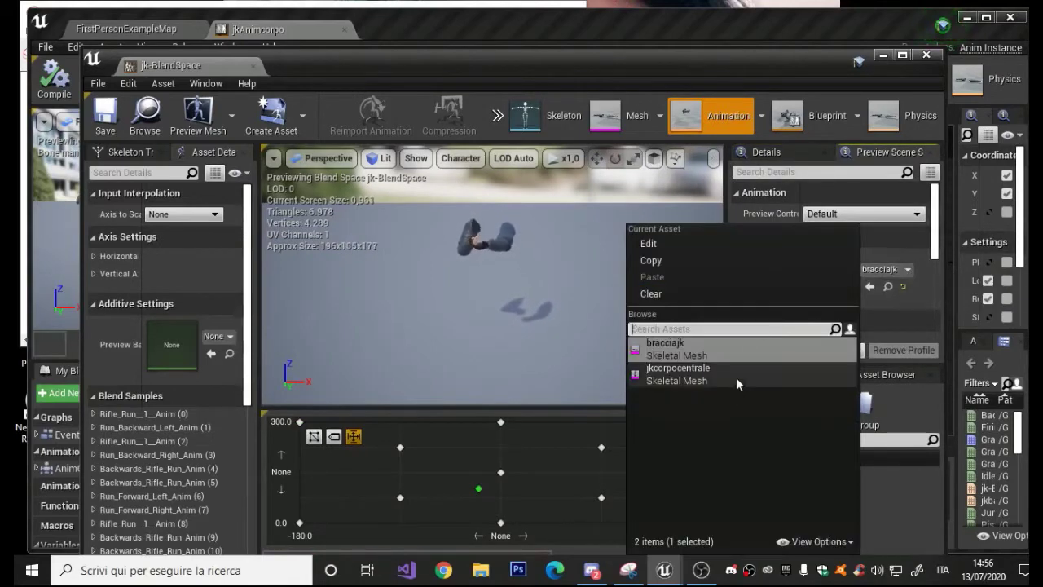
# Step: Preview the blend space on the jkcorpocentrale mesh and return to the Details panel
pyautogui.click(735, 378)
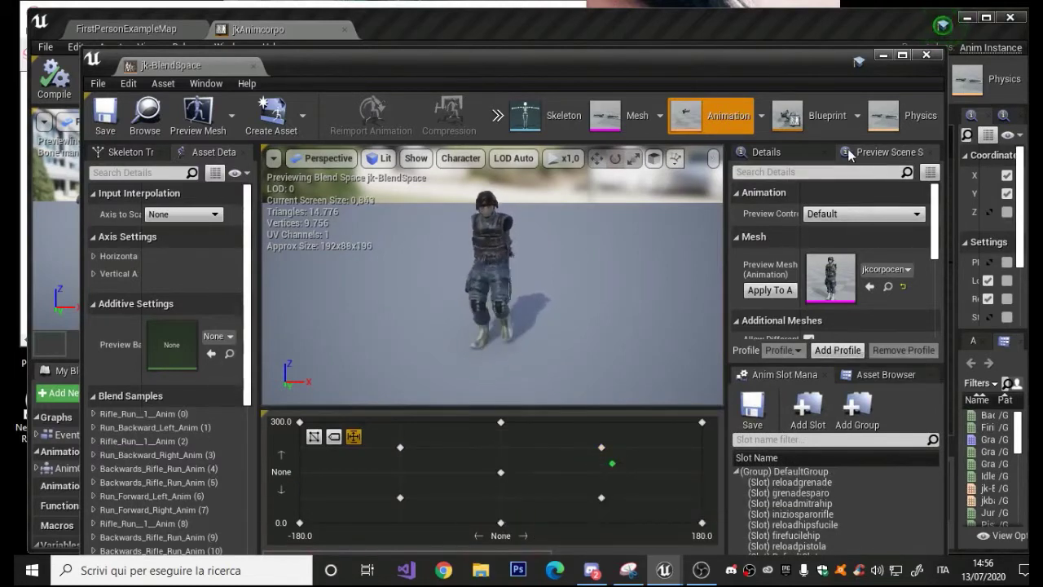
pyautogui.click(785, 158)
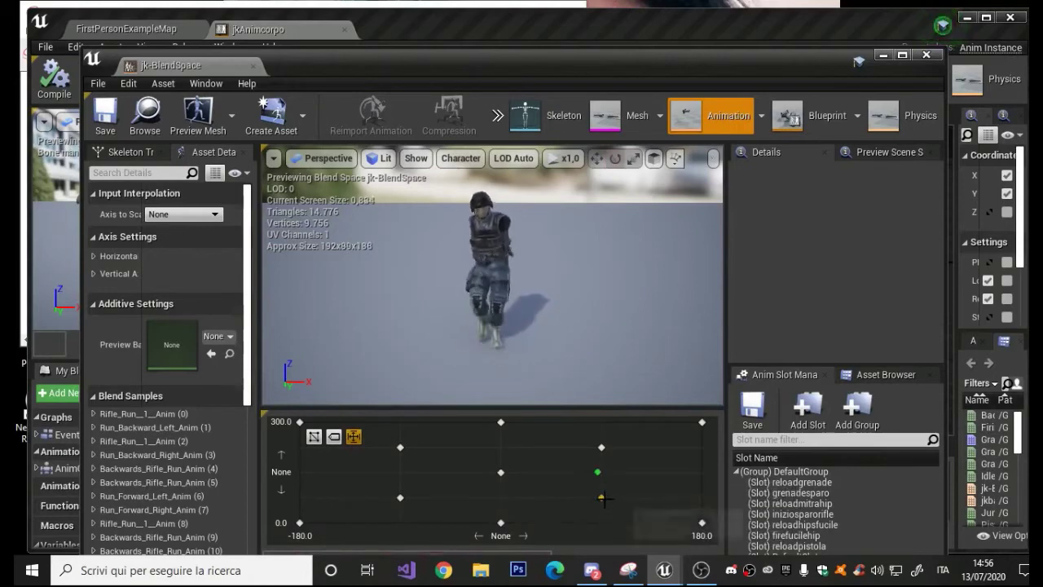
# Step: Select the blend sample at 90.0, 75.0, then open Run_Forward_Left_Anim from the Asset Browser
pyautogui.click(602, 498)
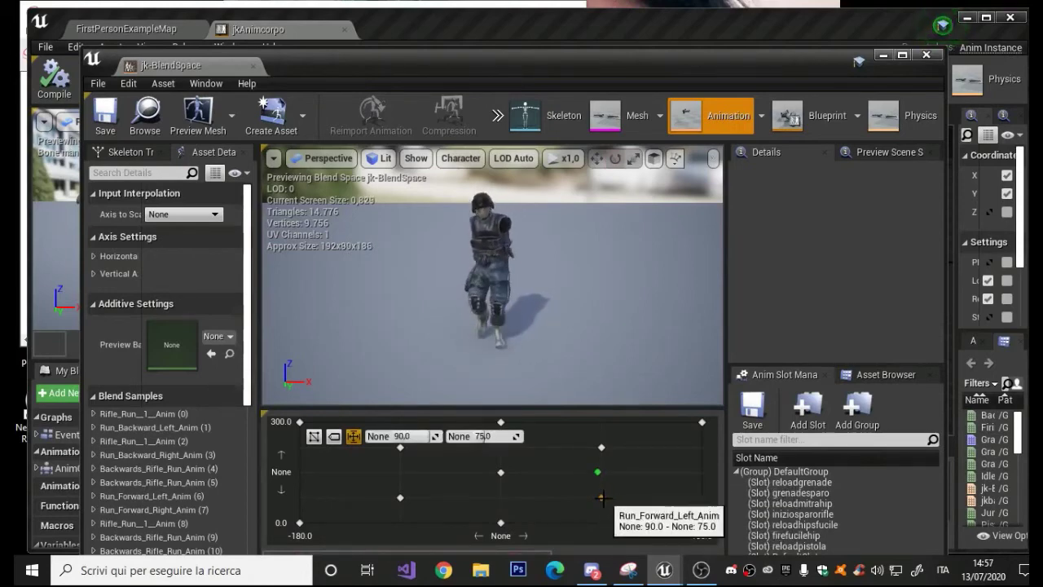
pyautogui.click(872, 376)
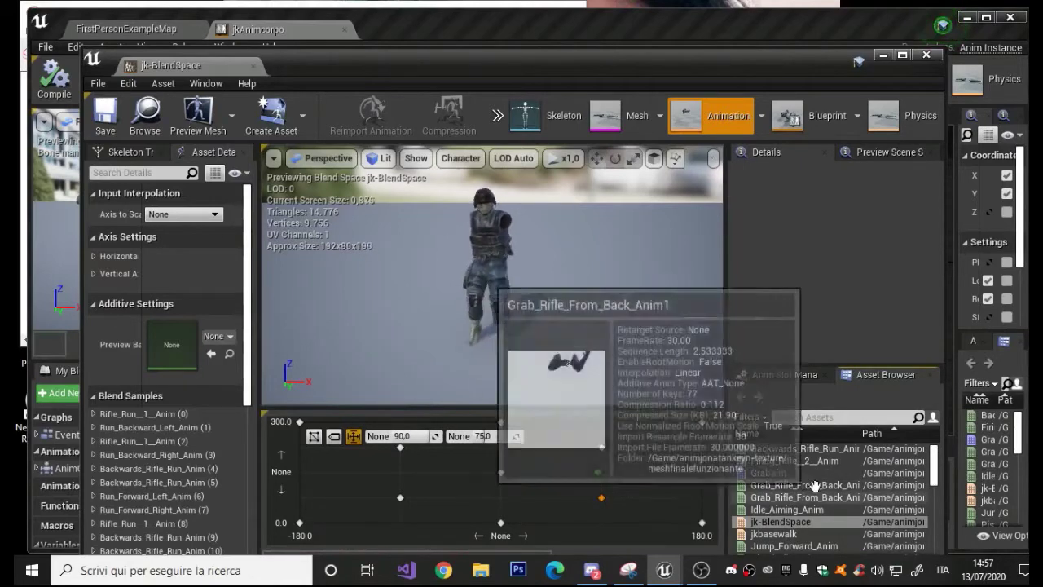
pyautogui.scroll(-3, 818, 498)
pyautogui.scroll(-3, 818, 505)
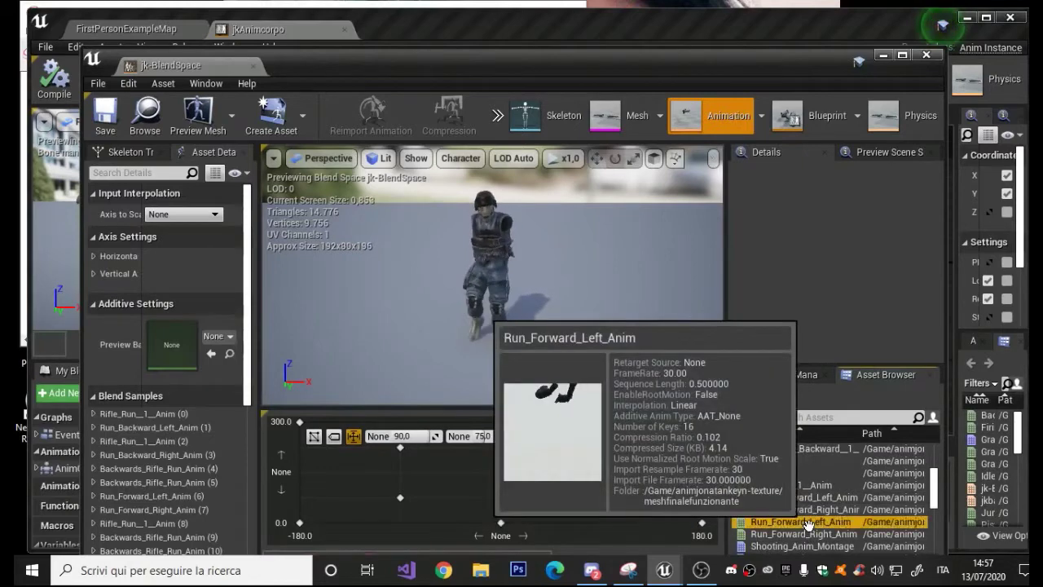
pyautogui.doubleClick(806, 523)
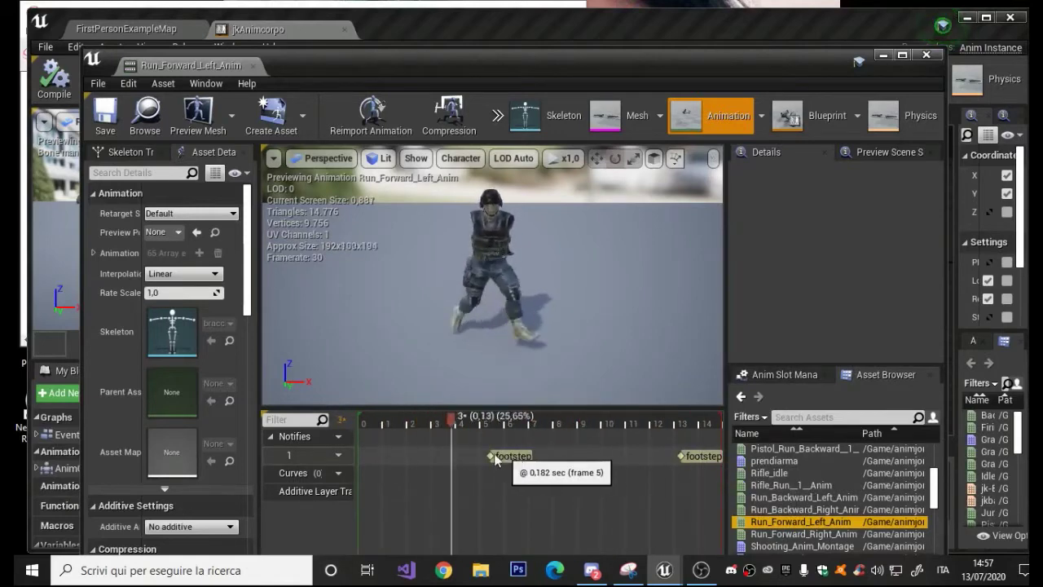
# Step: Start a new notify on the notify track, then cancel without naming it
pyautogui.rightClick(422, 456)
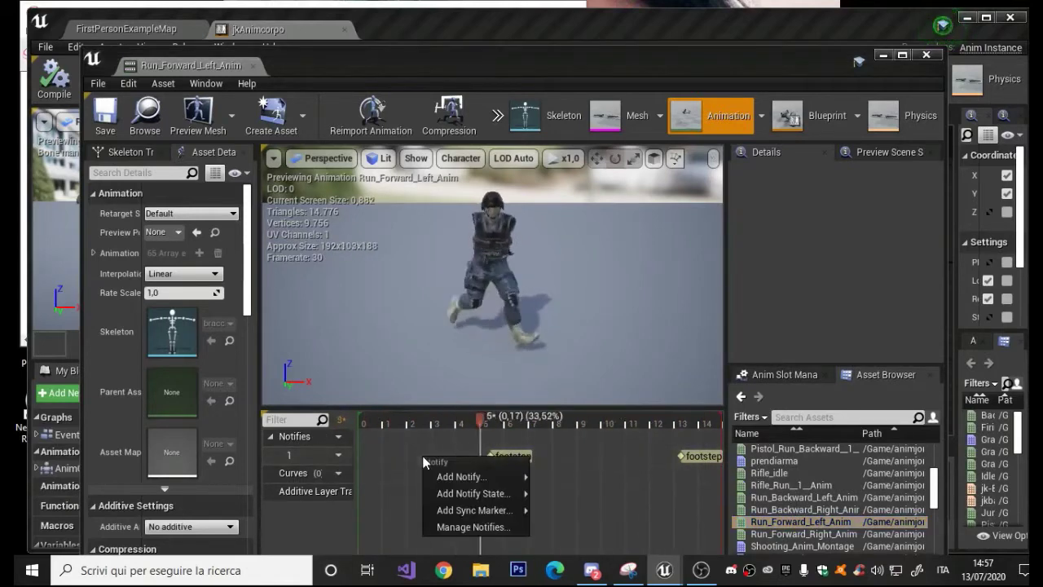
pyautogui.moveTo(450, 478)
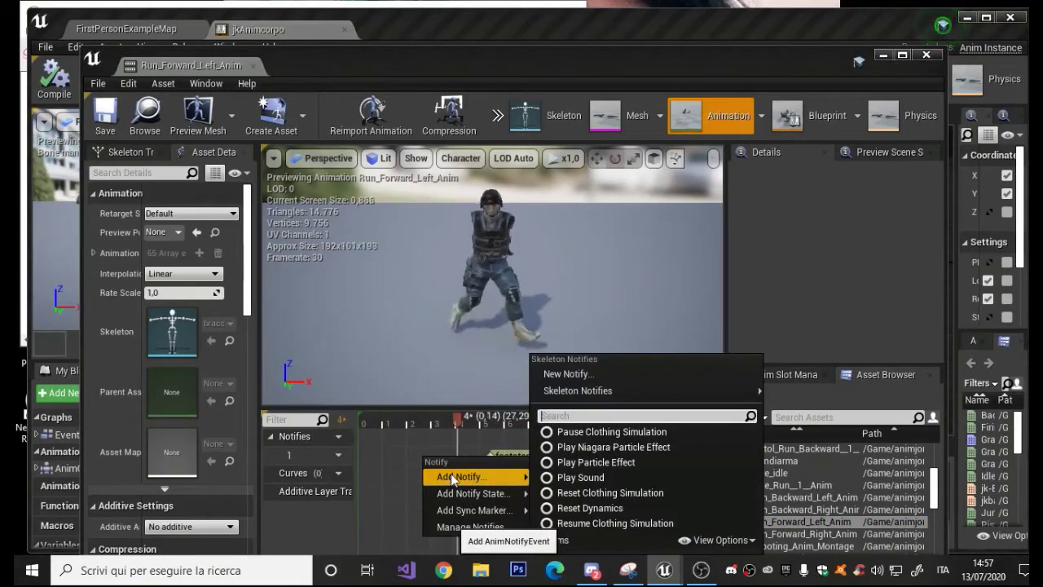
pyautogui.click(584, 378)
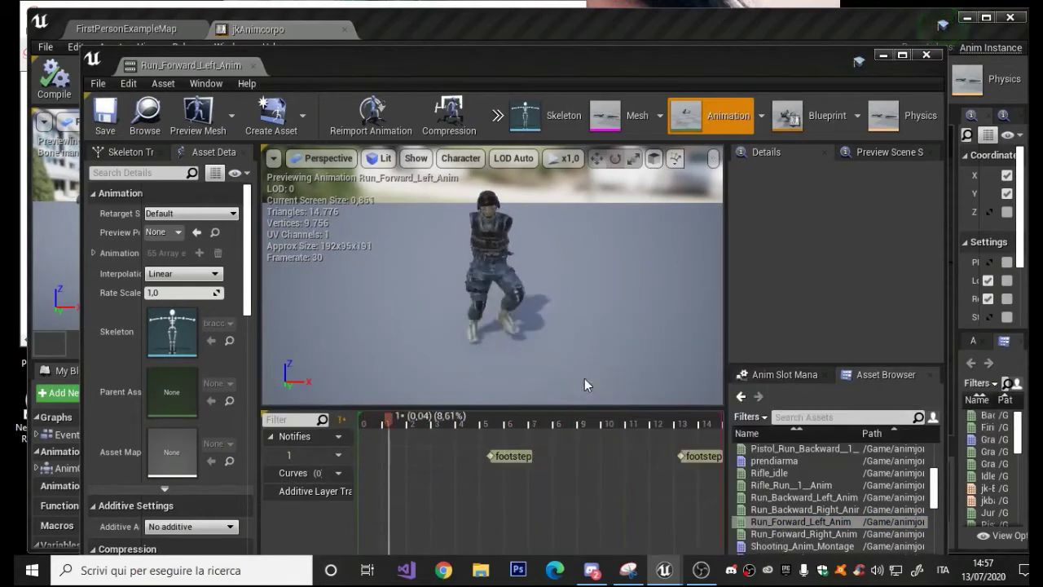
pyautogui.click(579, 510)
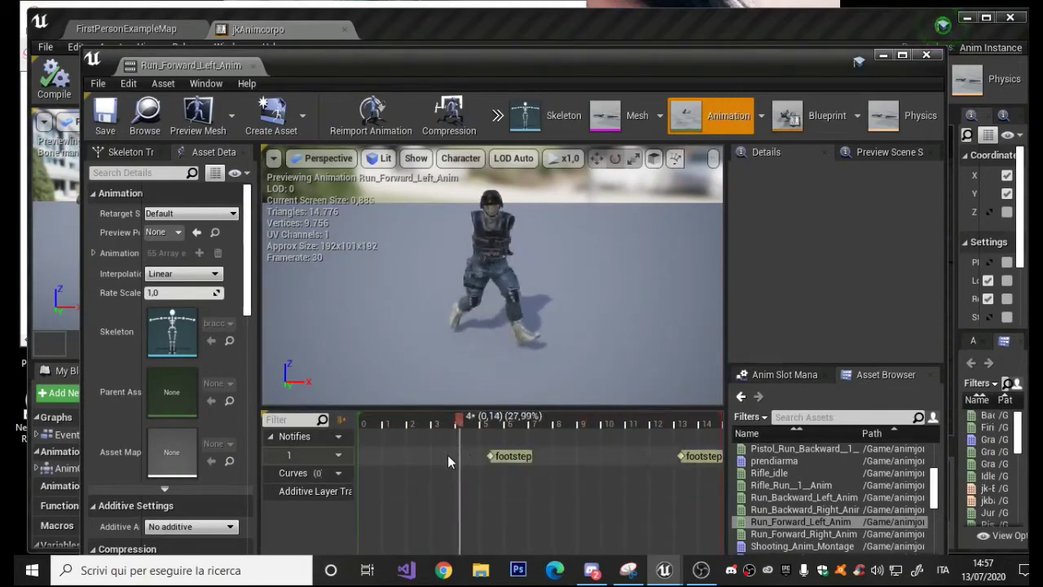
# Step: Browse Add Notify > Skeleton Notifies and dismiss the menu without adding any notify
pyautogui.rightClick(425, 459)
pyautogui.moveTo(460, 480)
pyautogui.moveTo(590, 388)
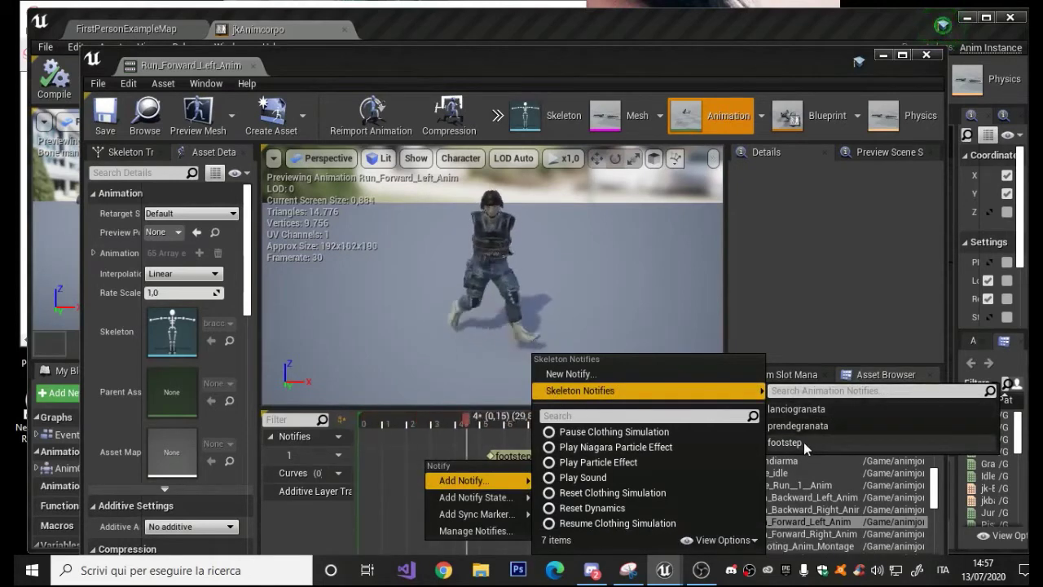
pyautogui.click(441, 441)
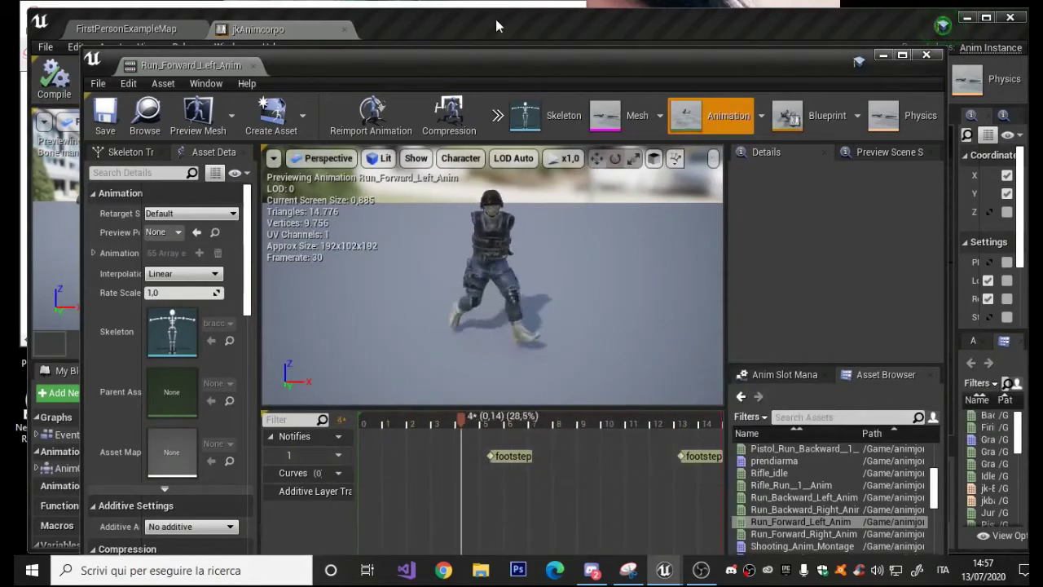
pyautogui.moveTo(499, 72); pyautogui.dragTo(498, 27)
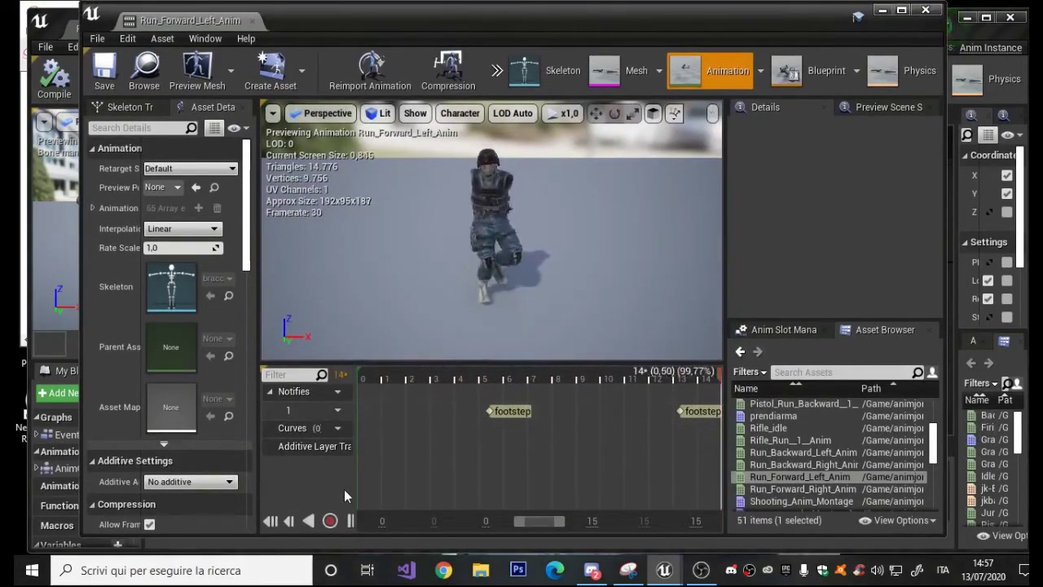
# Step: Pause the run animation and scrub past its footstep notifies near frames 5 and 14
pyautogui.click(350, 519)
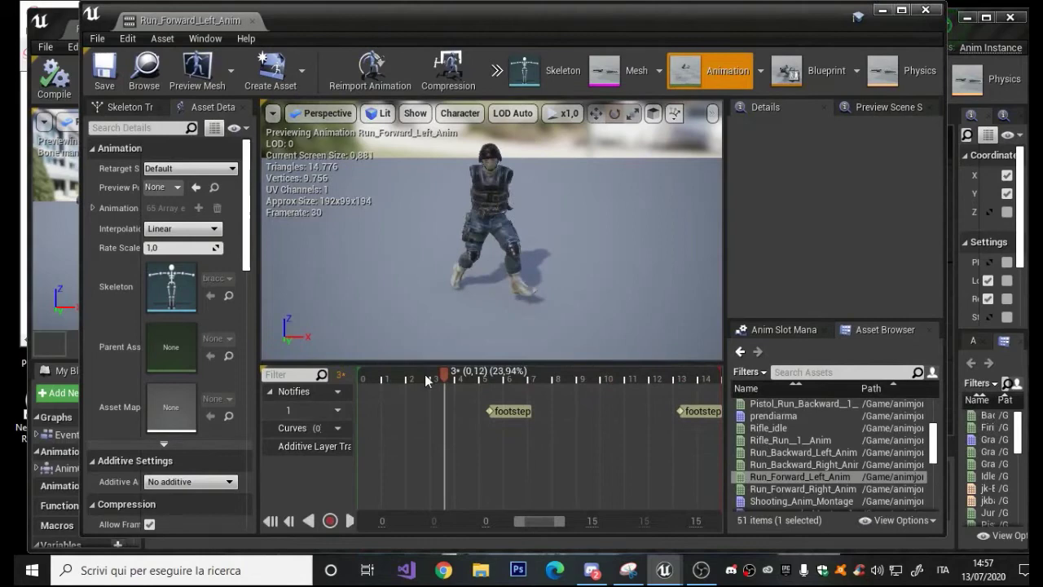
pyautogui.click(355, 373)
pyautogui.moveTo(399, 378); pyautogui.dragTo(471, 375)
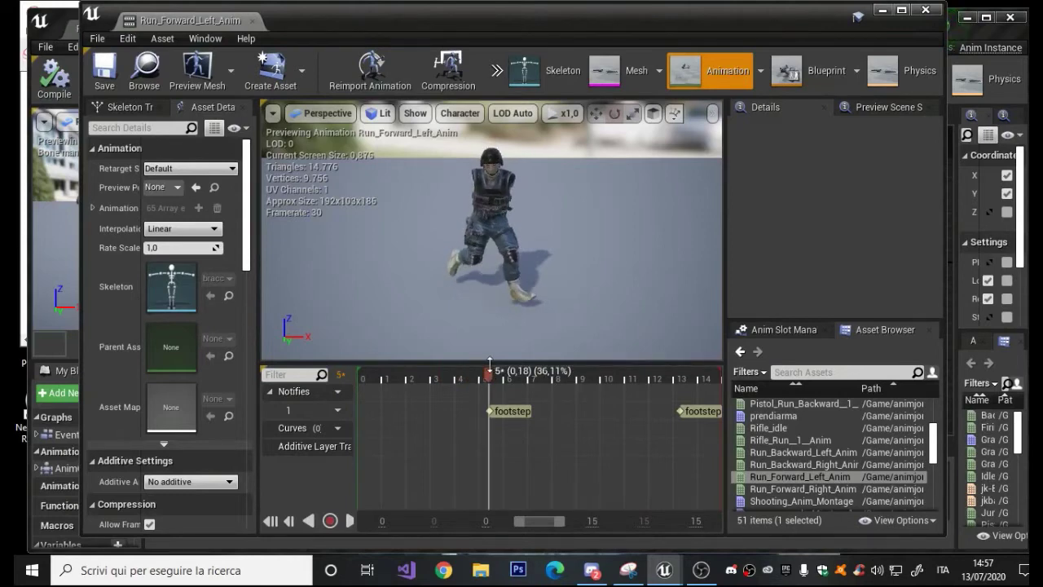
pyautogui.moveTo(489, 363); pyautogui.dragTo(645, 373)
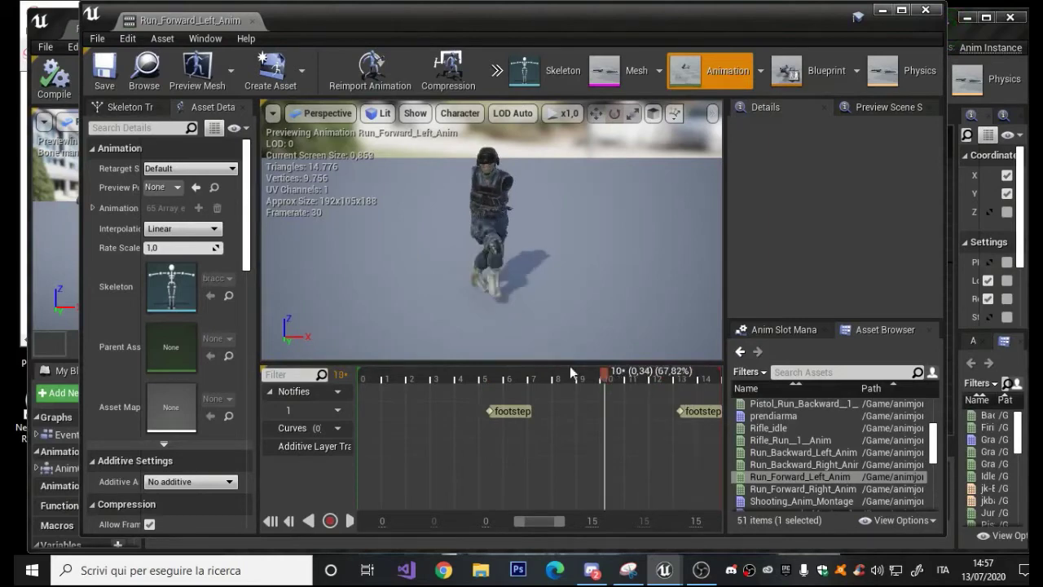
pyautogui.moveTo(572, 371)
pyautogui.mouseDown()
pyautogui.moveTo(678, 361)
pyautogui.moveTo(676, 380)
pyautogui.mouseUp()
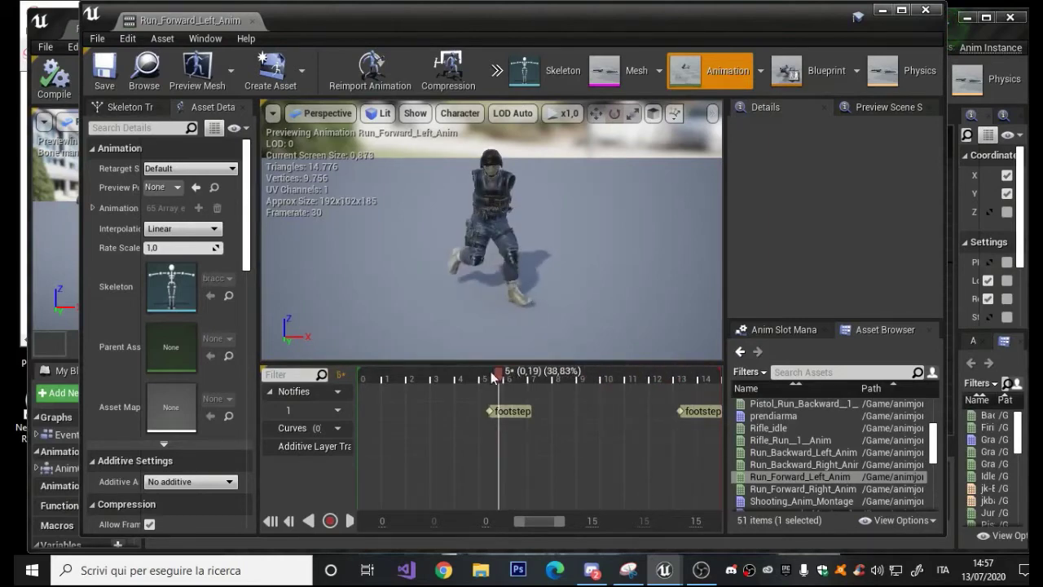
pyautogui.moveTo(599, 386); pyautogui.dragTo(682, 386)
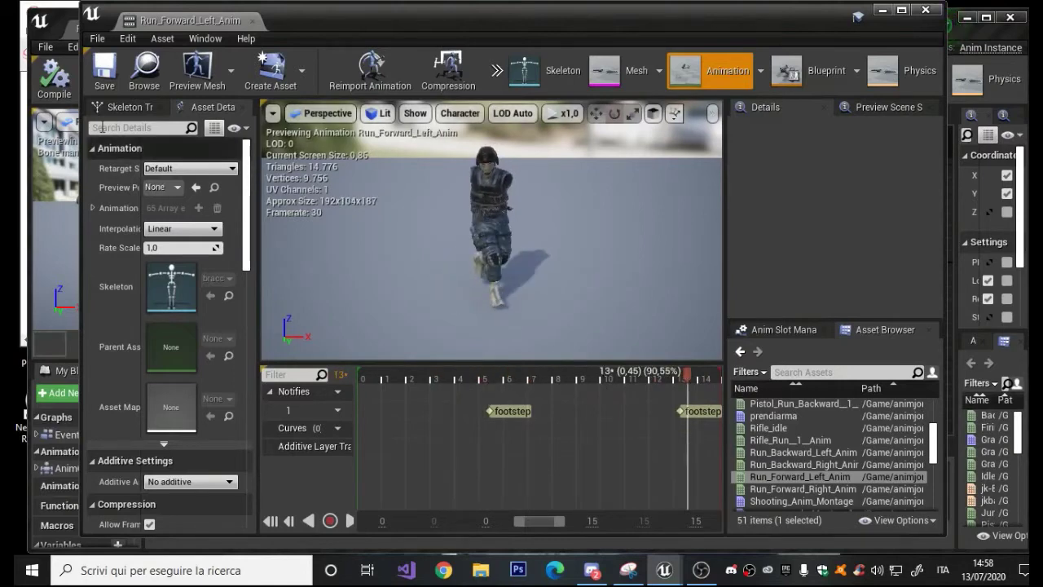
# Step: Save Run_Forward_Left_Anim and close its editor, returning to the WALK state graph
pyautogui.click(105, 76)
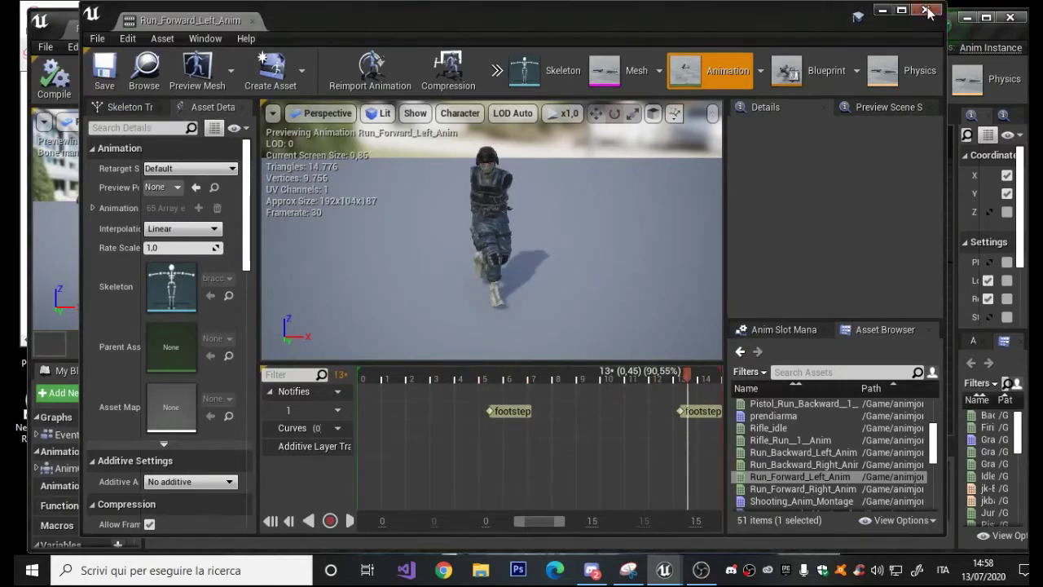
pyautogui.click(928, 11)
pyautogui.scroll(-1, 473, 238)
pyautogui.scroll(-1, 350, 187)
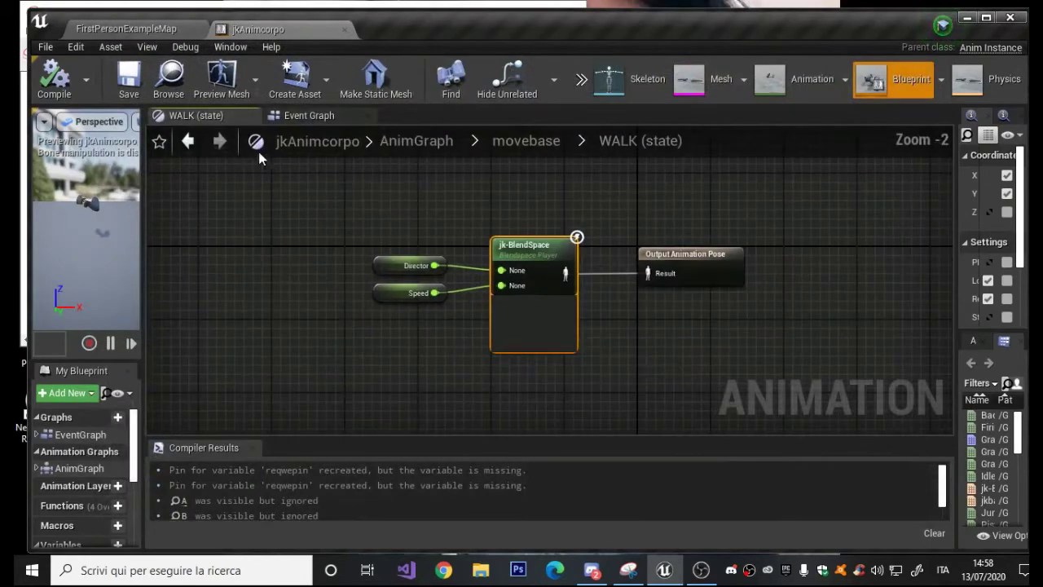
# Step: Return to movebase and open the JUMP state's Jump_Forward_Anim animation
pyautogui.click(191, 143)
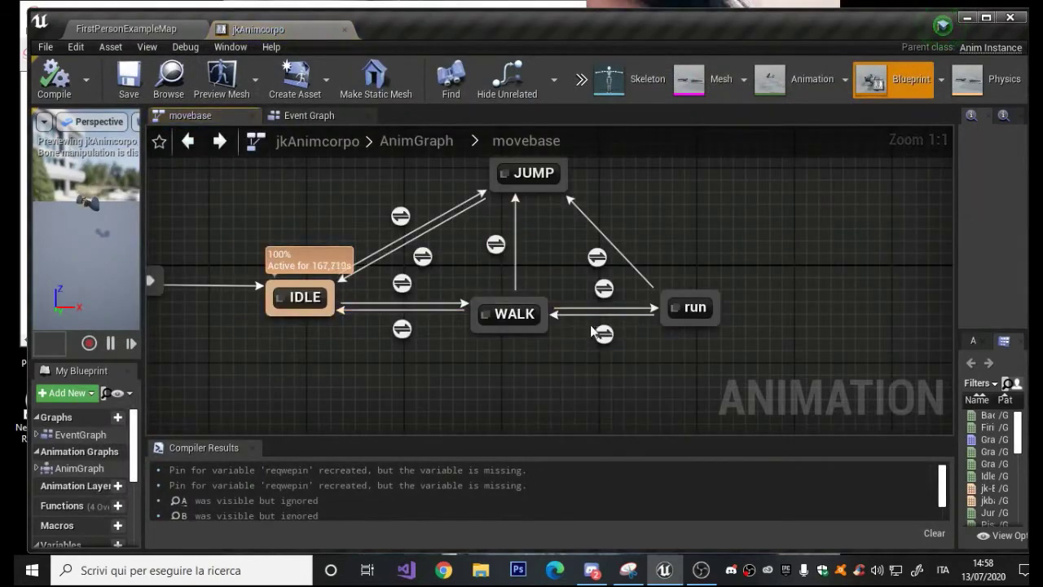
pyautogui.doubleClick(537, 174)
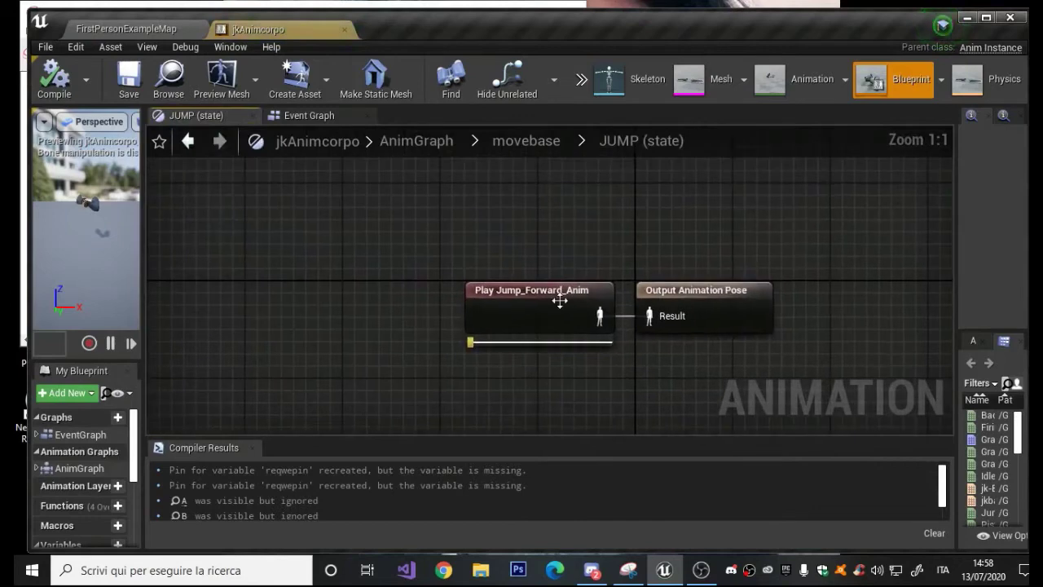
pyautogui.doubleClick(558, 298)
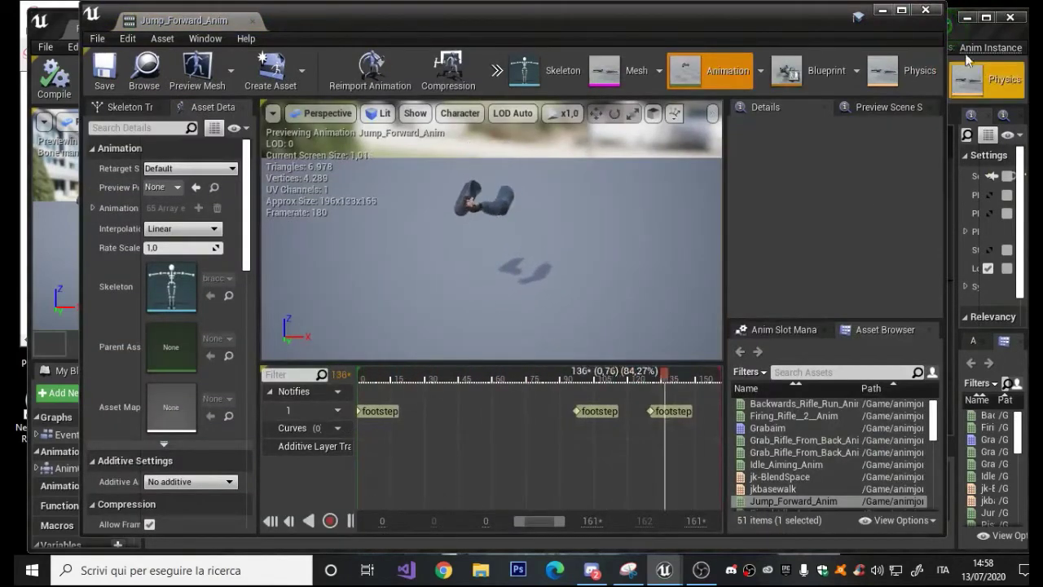
# Step: Preview the jump on the jkcorpocentrale mesh, stop playback, and close the animation editor
pyautogui.click(886, 107)
pyautogui.click(906, 225)
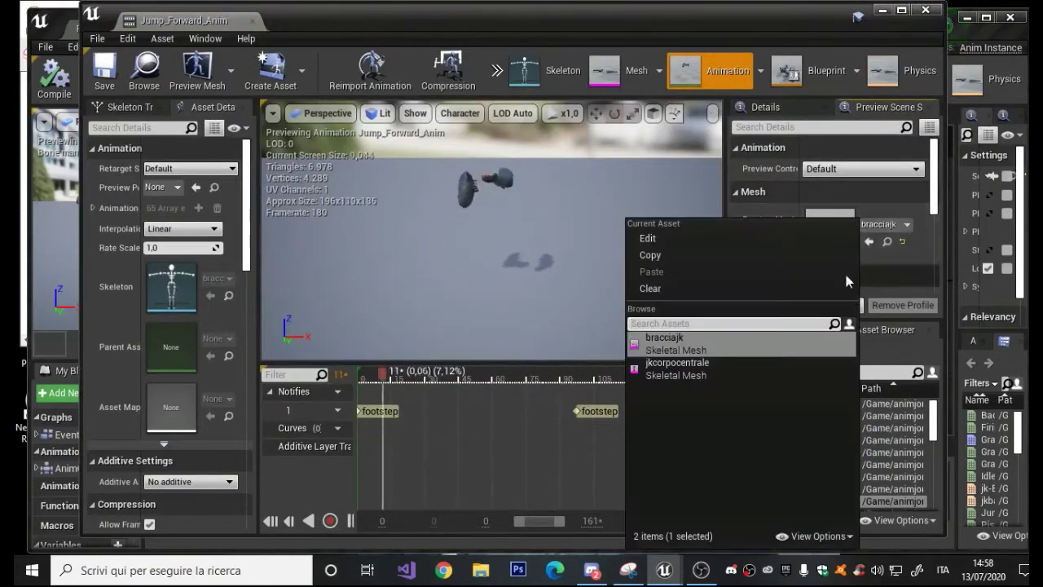
pyautogui.click(728, 361)
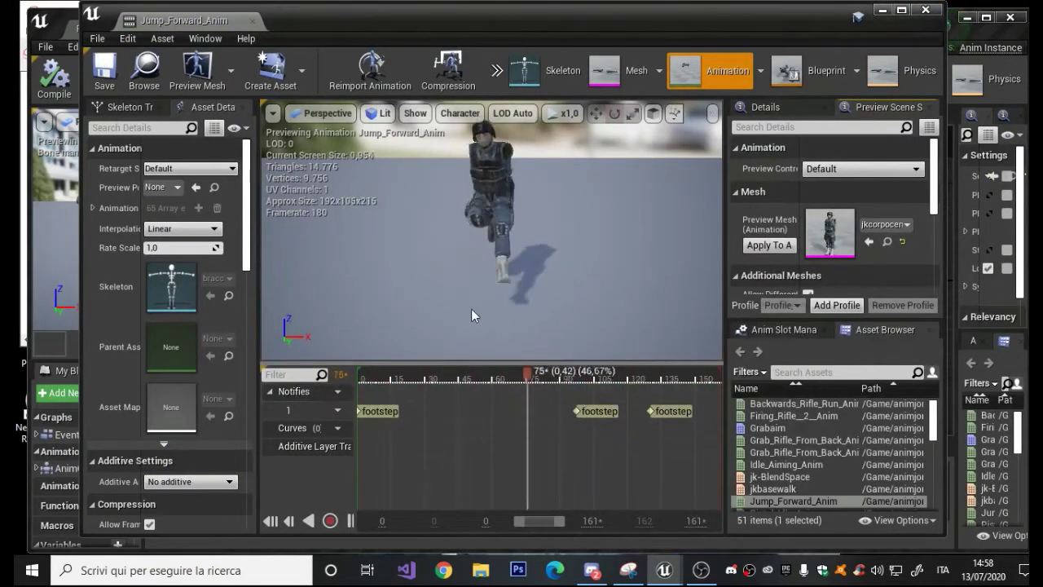
pyautogui.click(351, 521)
pyautogui.click(924, 11)
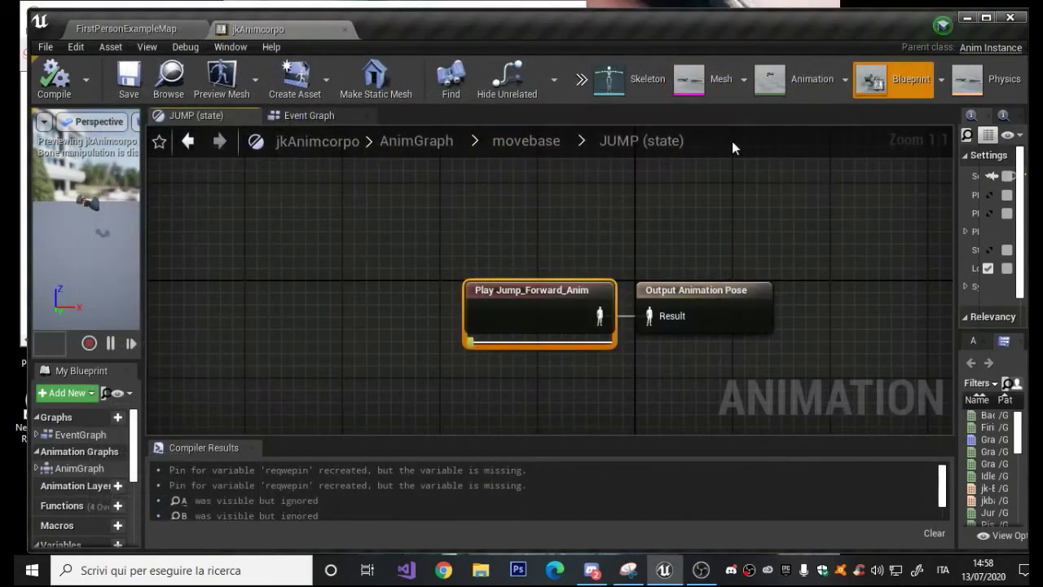
# Step: Switch to the Event Graph and frame the AnimNotify_Footstep nodes
pyautogui.click(309, 119)
pyautogui.scroll(-2, 388, 223)
pyautogui.moveTo(387, 228); pyautogui.dragTo(491, 195, button='right')
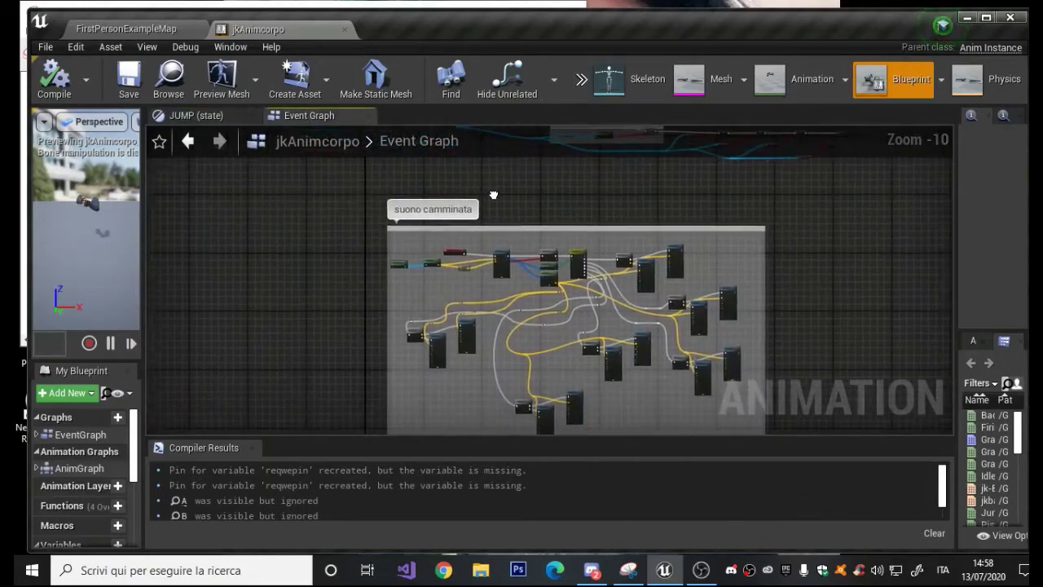
pyautogui.scroll(4, 438, 275)
pyautogui.scroll(2, 435, 273)
pyautogui.scroll(1, 434, 273)
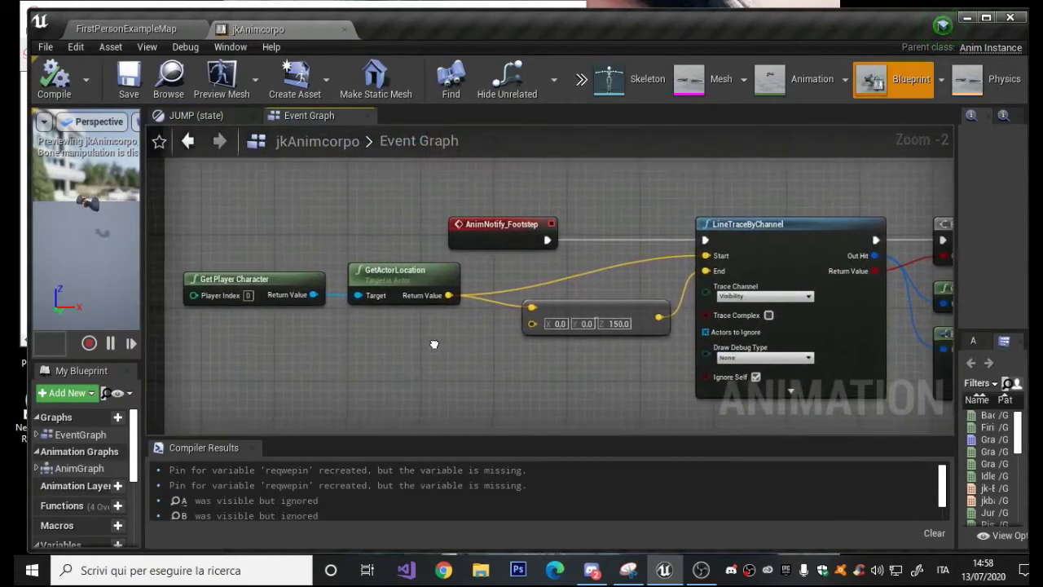
pyautogui.moveTo(434, 273); pyautogui.dragTo(415, 356, button='right')
pyautogui.scroll(1, 415, 356)
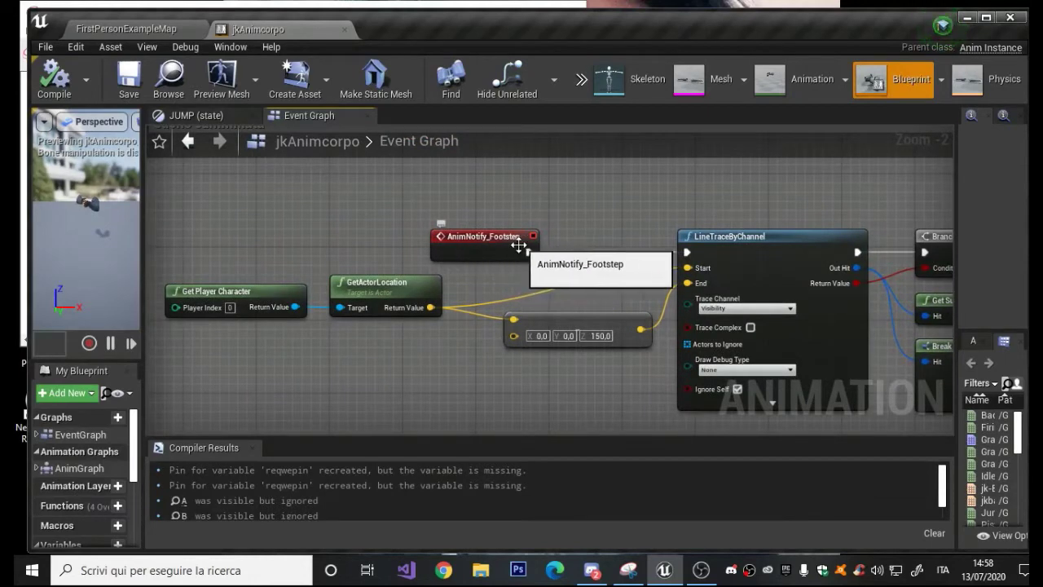
pyautogui.rightClick(491, 192)
pyautogui.click(442, 191)
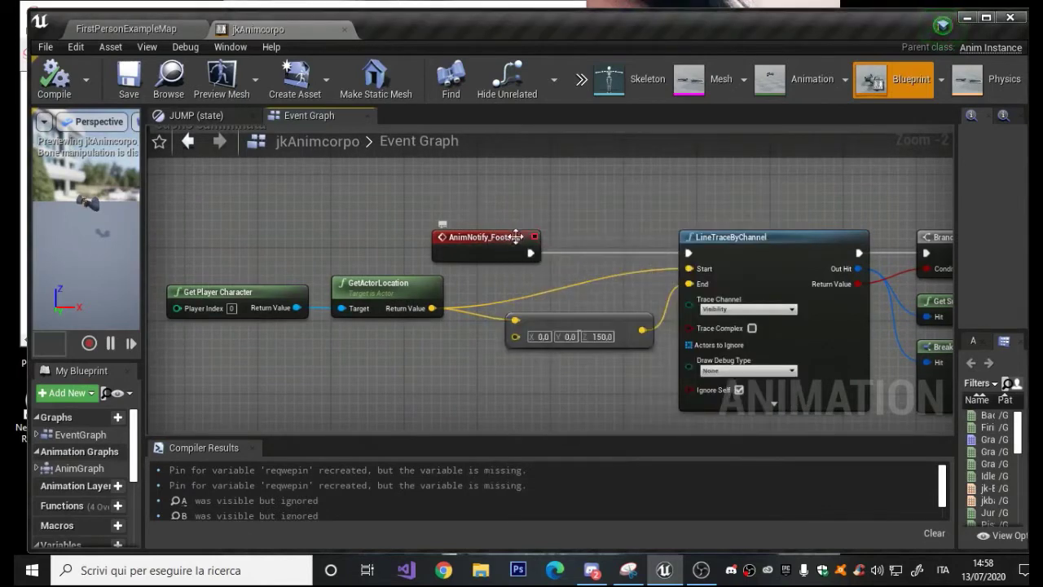
# Step: Pan along the LineTraceByChannel and hit results to the Switch on EPhysicalSurface node
pyautogui.moveTo(442, 329); pyautogui.dragTo(434, 314, button='right')
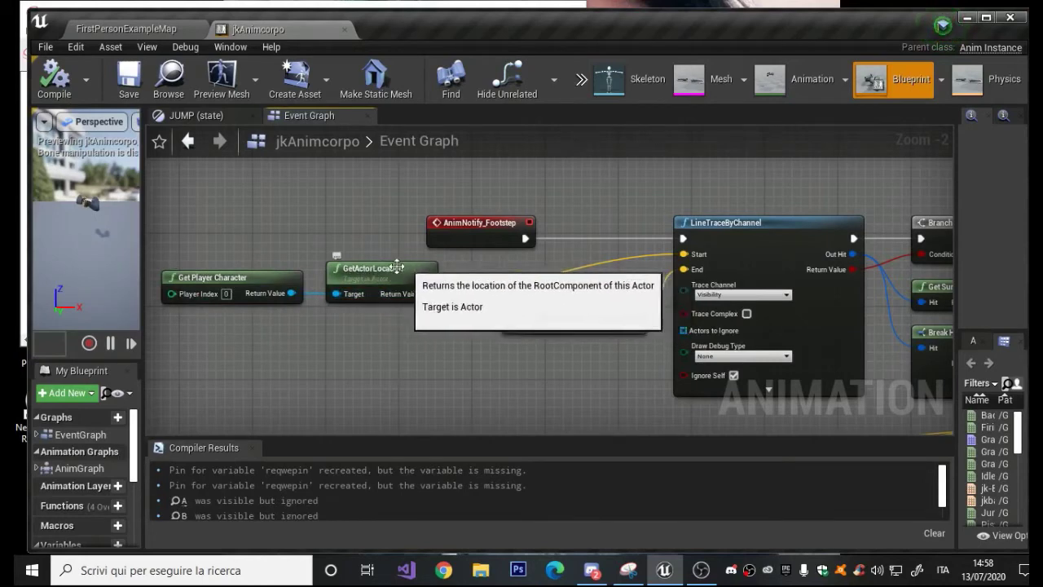
pyautogui.moveTo(561, 368); pyautogui.dragTo(440, 357, button='right')
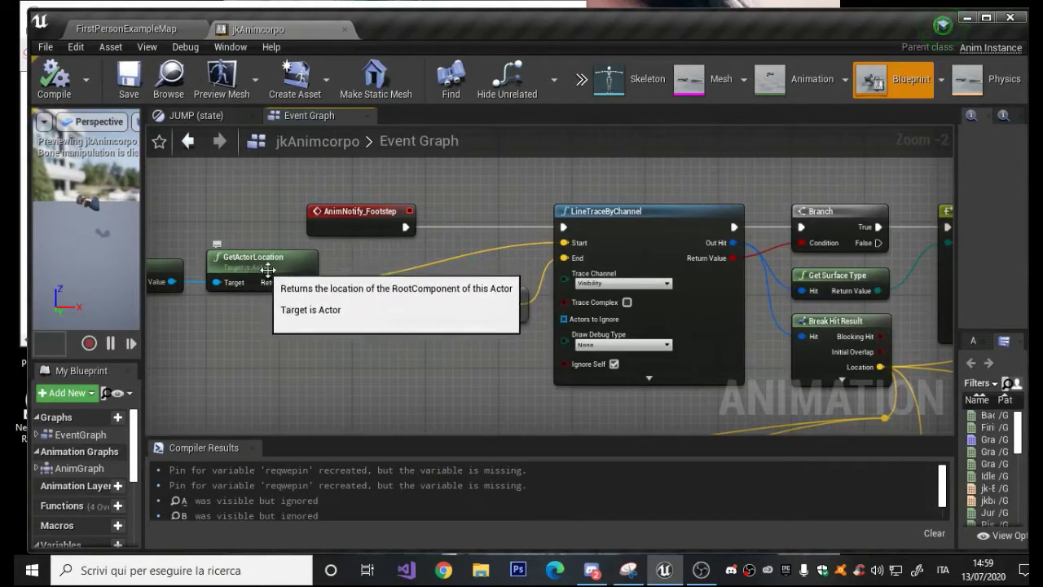
pyautogui.moveTo(488, 345); pyautogui.dragTo(363, 320, button='right')
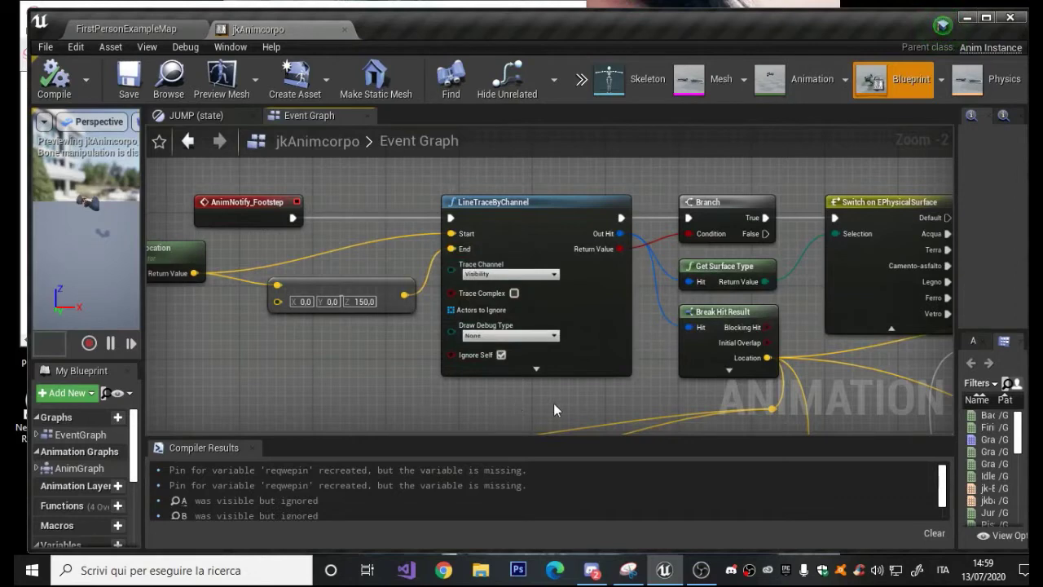
pyautogui.moveTo(548, 403); pyautogui.dragTo(447, 403, button='right')
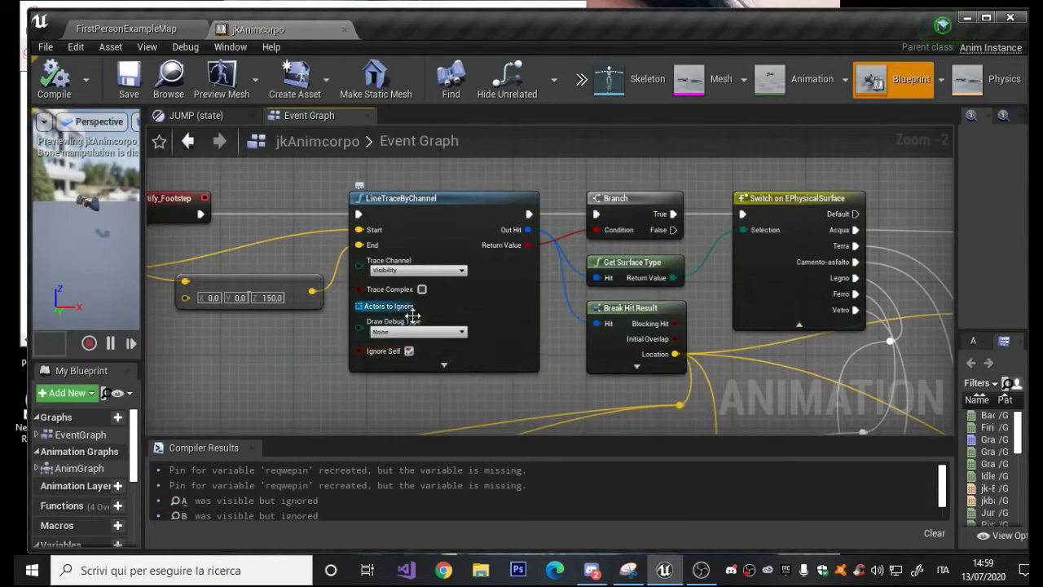
pyautogui.moveTo(551, 387); pyautogui.dragTo(362, 372, button='right')
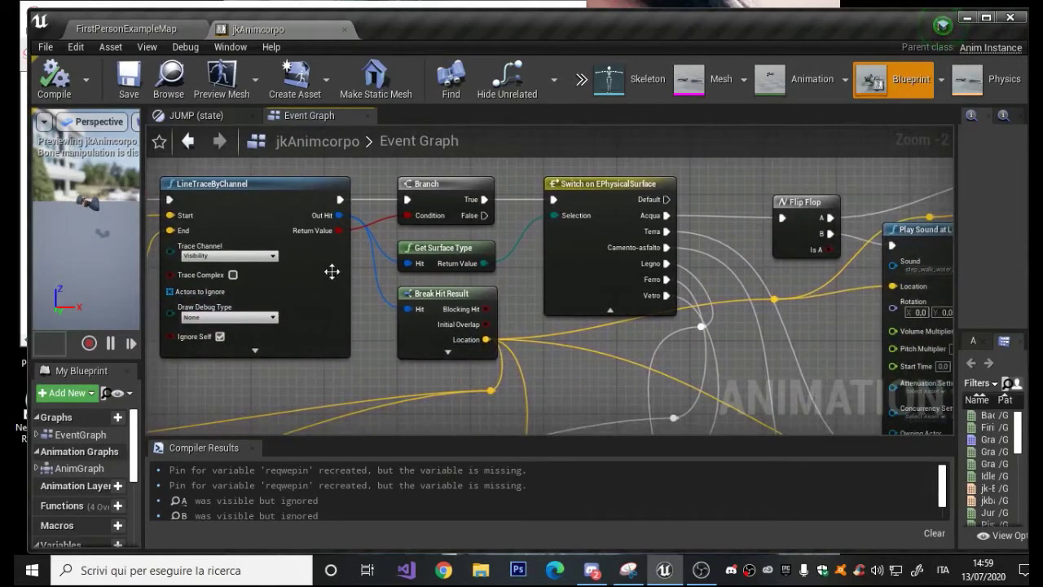
pyautogui.moveTo(374, 294); pyautogui.dragTo(375, 342, button='right')
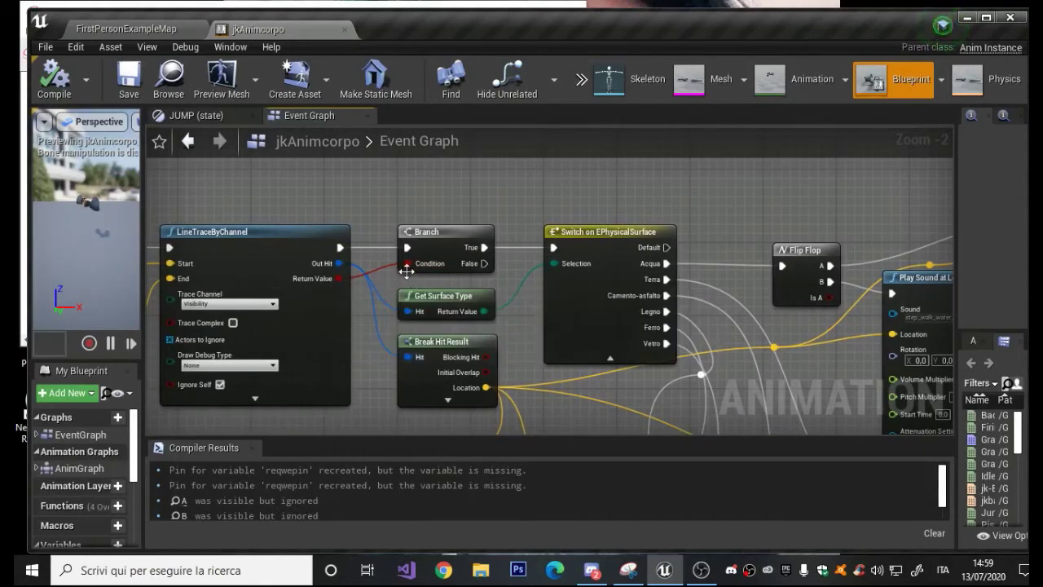
pyautogui.moveTo(216, 340); pyautogui.dragTo(562, 346, button='right')
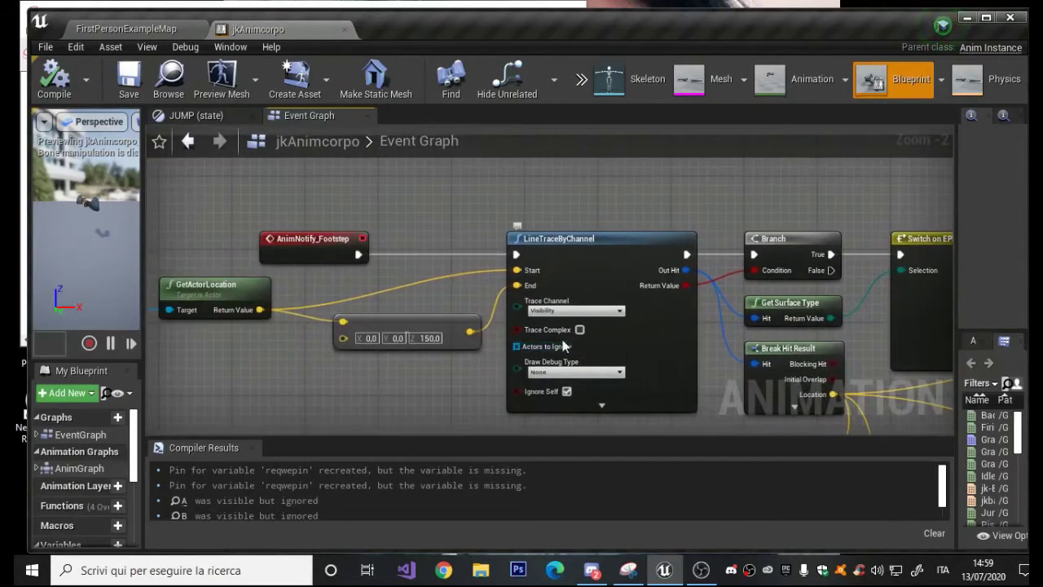
pyautogui.moveTo(846, 258); pyautogui.dragTo(550, 245, button='right')
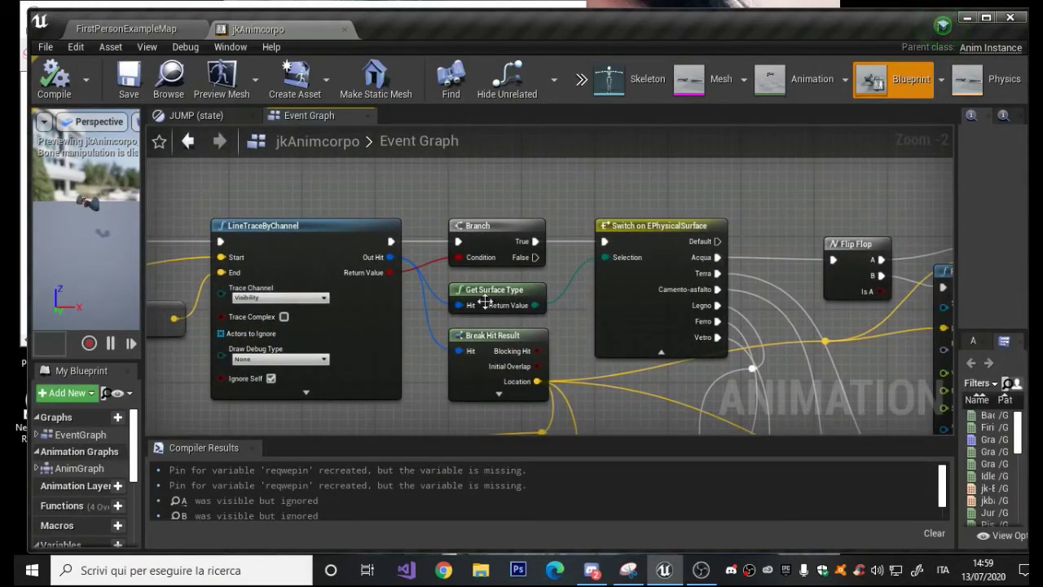
pyautogui.moveTo(414, 322); pyautogui.dragTo(473, 319, button='right')
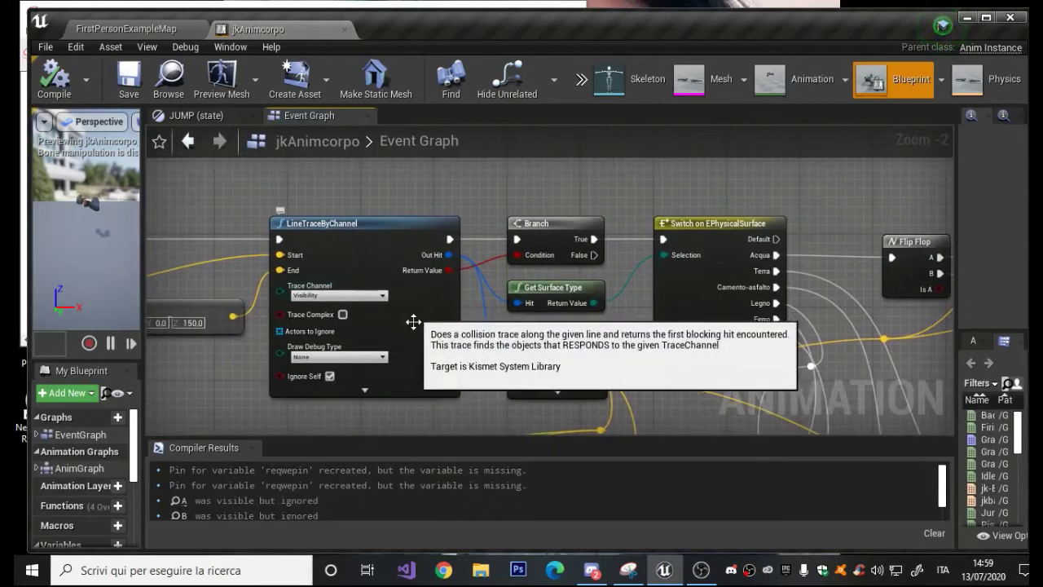
pyautogui.moveTo(400, 331); pyautogui.dragTo(489, 313, button='right')
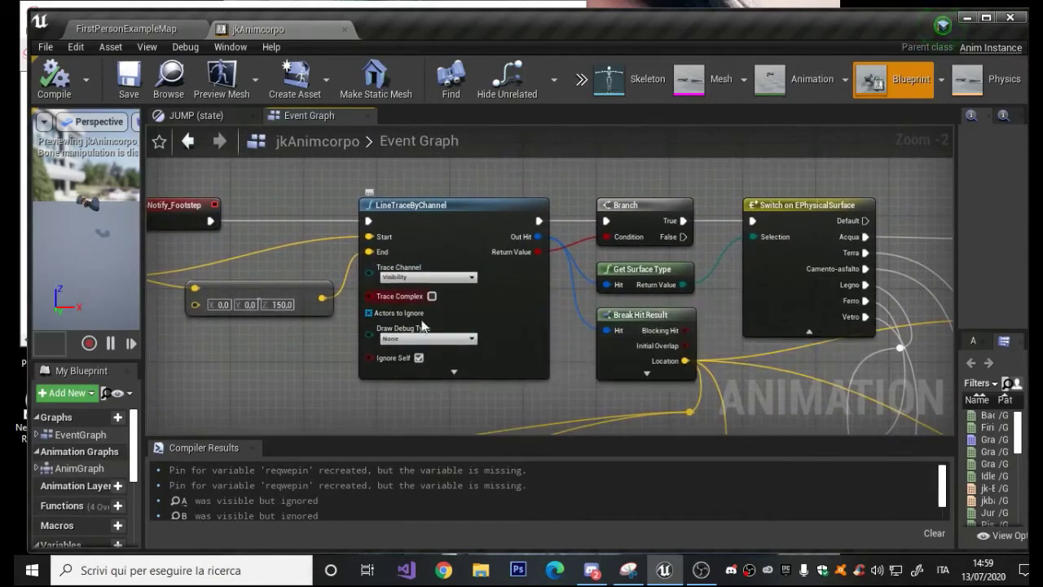
pyautogui.moveTo(272, 330); pyautogui.dragTo(242, 330, button='right')
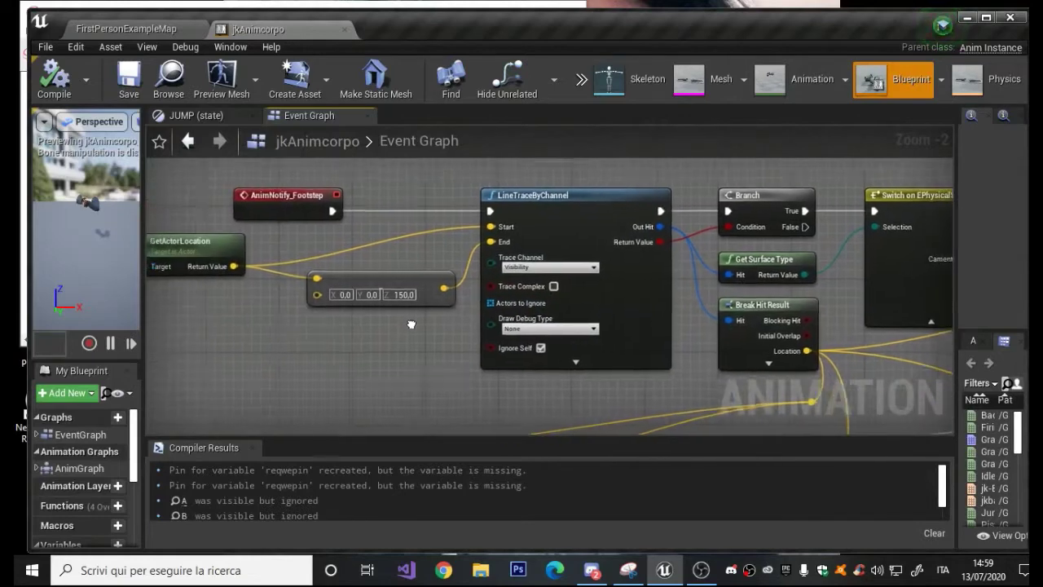
pyautogui.moveTo(496, 302); pyautogui.dragTo(494, 236, button='right')
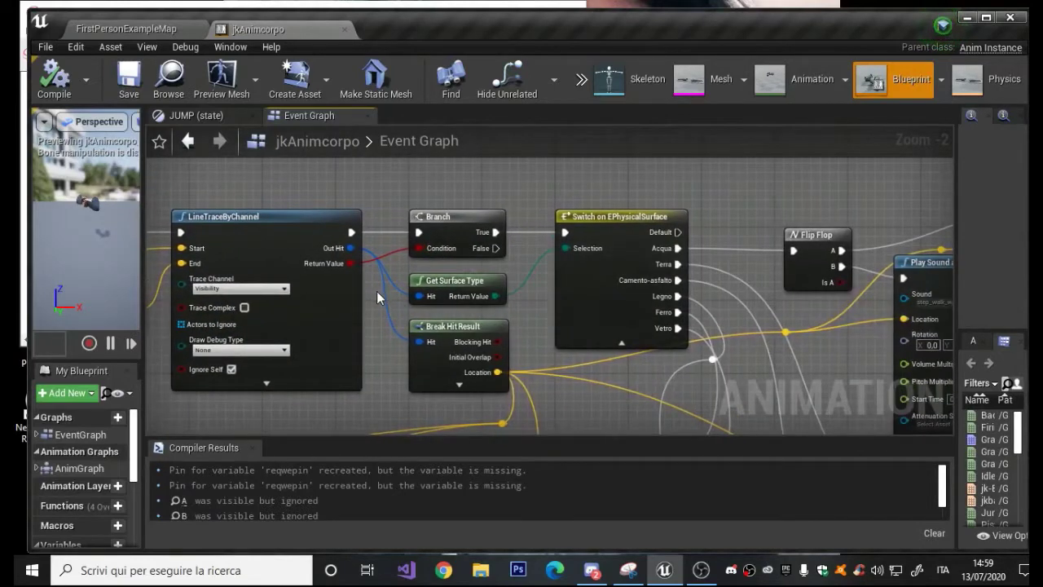
pyautogui.moveTo(378, 292); pyautogui.dragTo(376, 305, button='right')
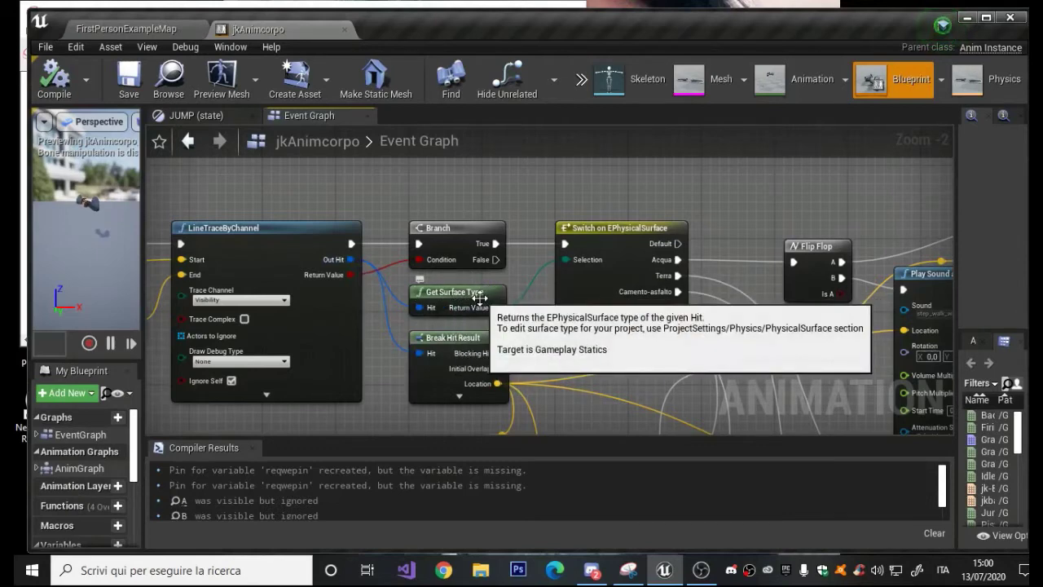
pyautogui.moveTo(516, 315); pyautogui.dragTo(431, 312, button='right')
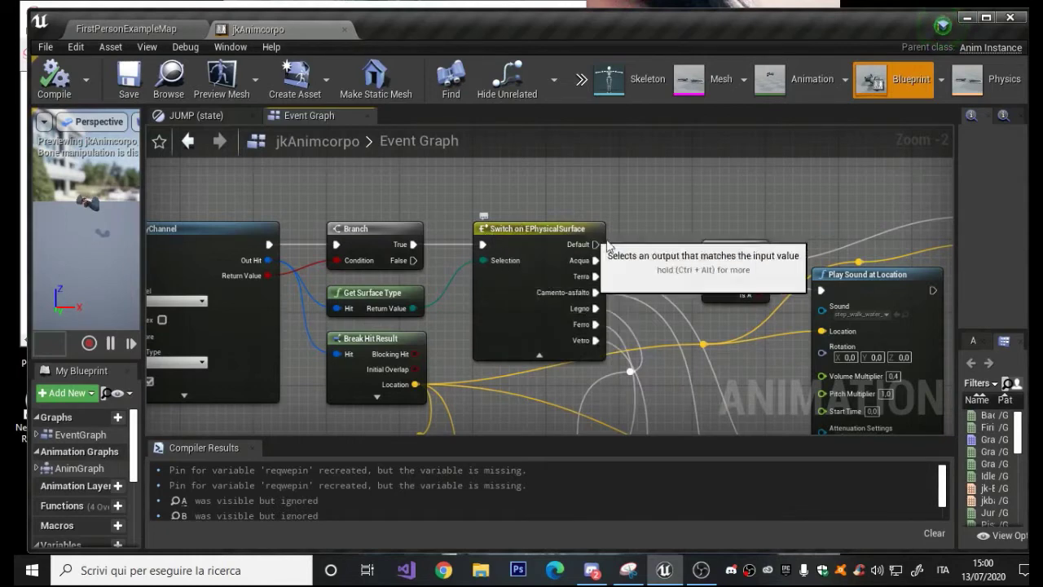
pyautogui.moveTo(482, 310); pyautogui.dragTo(439, 283, button='right')
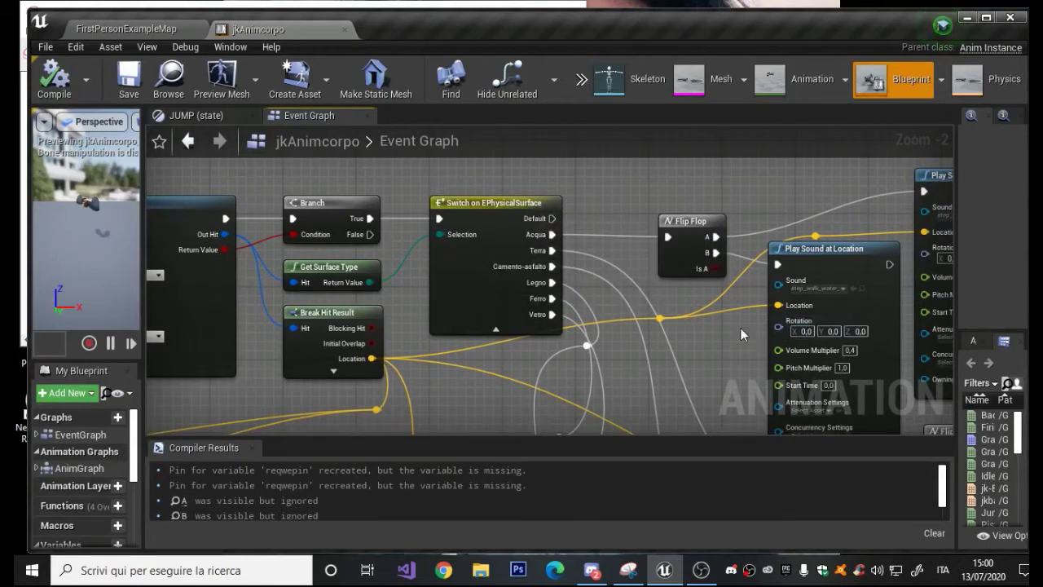
pyautogui.moveTo(739, 328); pyautogui.dragTo(589, 318, button='right')
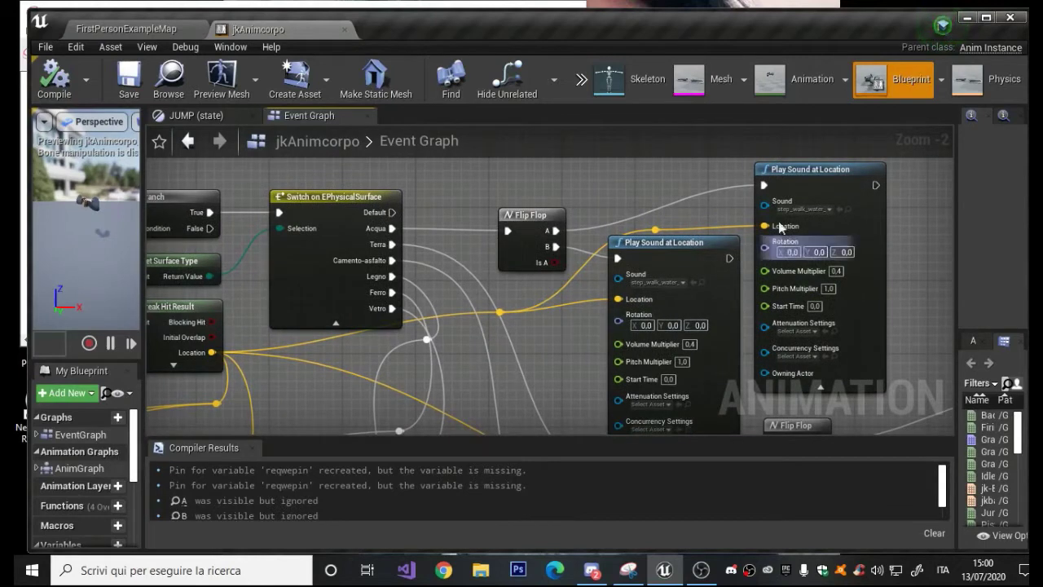
pyautogui.moveTo(380, 361); pyautogui.dragTo(620, 347, button='right')
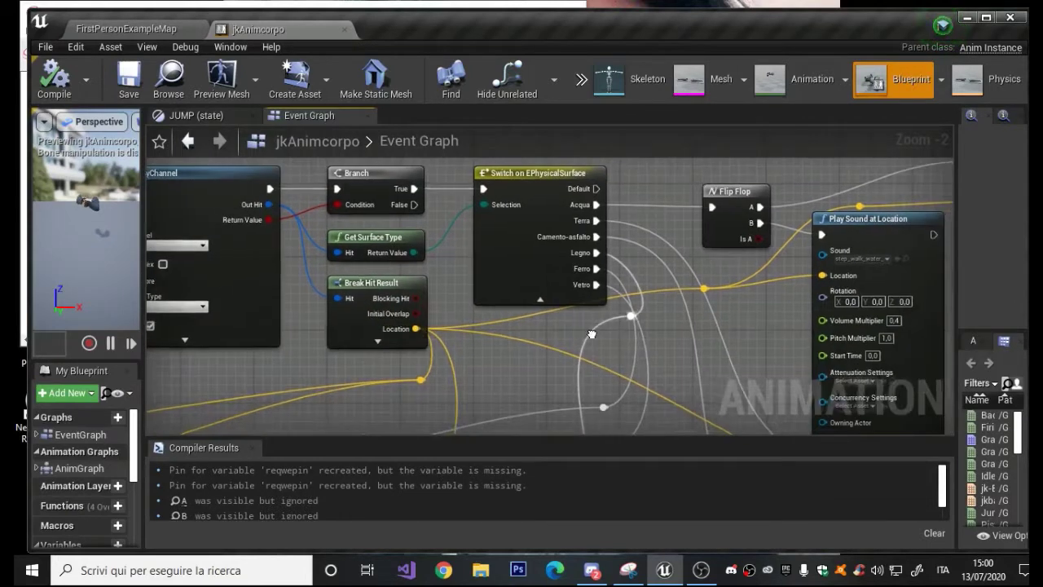
pyautogui.moveTo(625, 347); pyautogui.dragTo(548, 330, button='right')
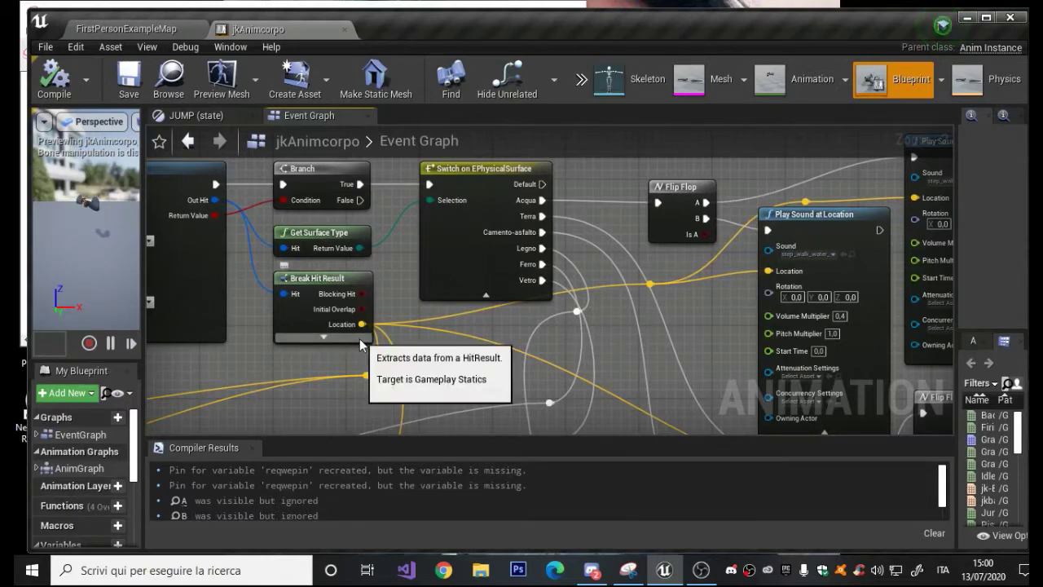
pyautogui.moveTo(471, 372); pyautogui.dragTo(434, 357, button='right')
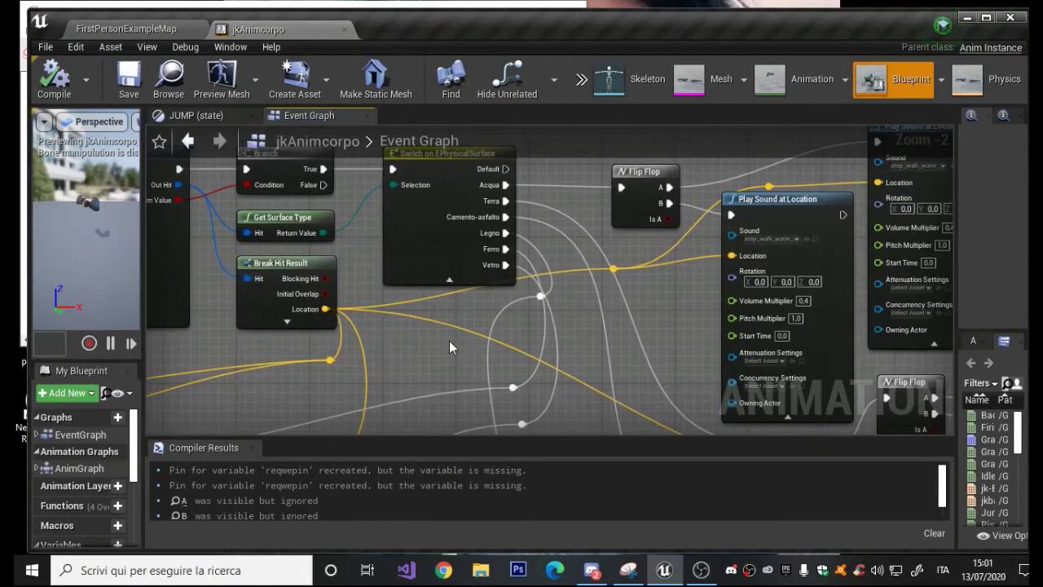
pyautogui.moveTo(449, 341); pyautogui.dragTo(414, 344, button='right')
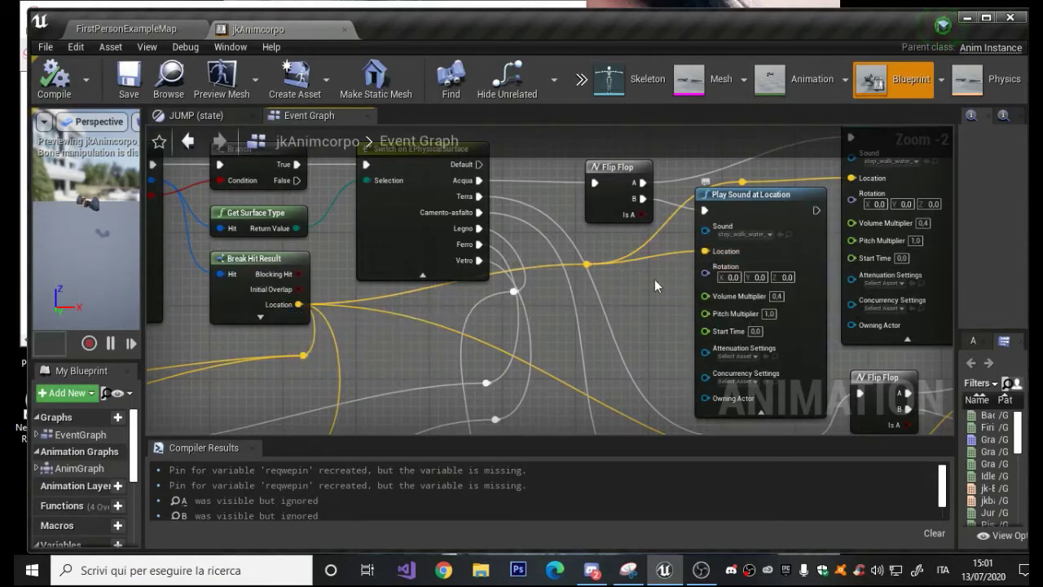
pyautogui.moveTo(648, 299); pyautogui.dragTo(553, 380, button='right')
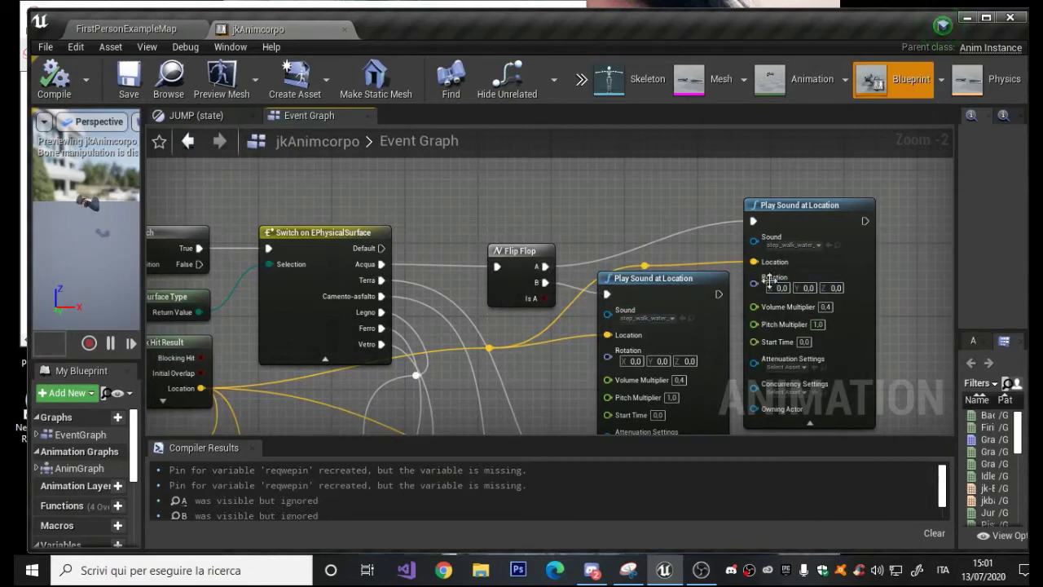
pyautogui.moveTo(559, 368); pyautogui.dragTo(421, 330, button='right')
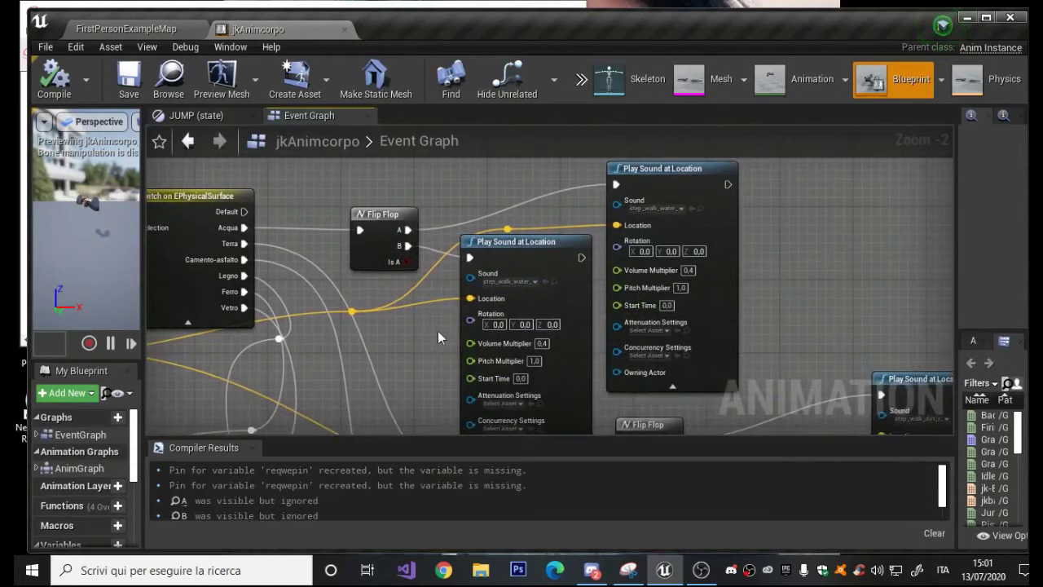
pyautogui.moveTo(522, 349); pyautogui.dragTo(532, 291, button='right')
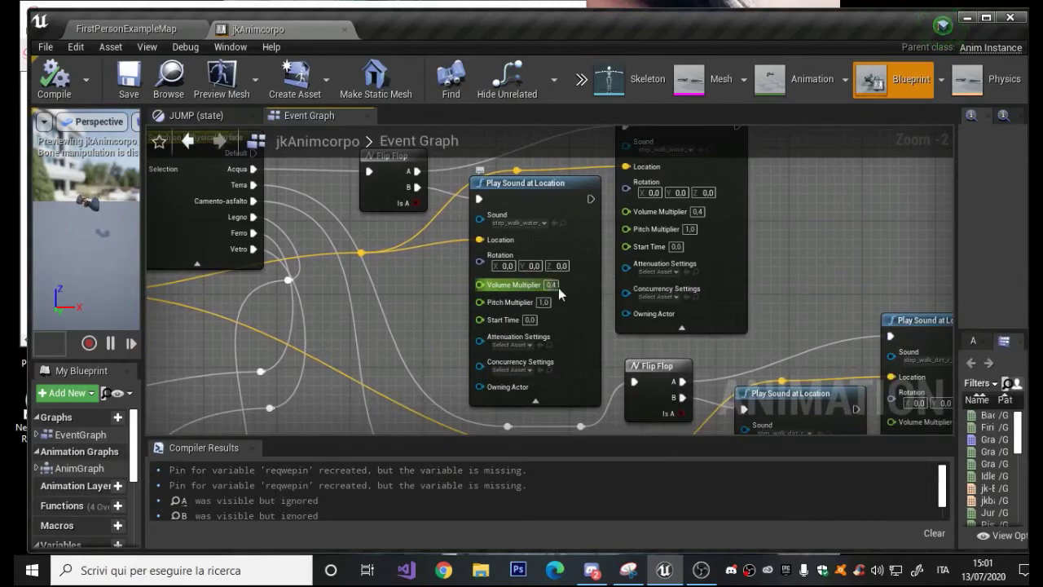
pyautogui.moveTo(603, 330)
pyautogui.mouseDown(button='right')
pyautogui.moveTo(608, 247)
pyautogui.moveTo(387, 143)
pyautogui.mouseUp(button='right')
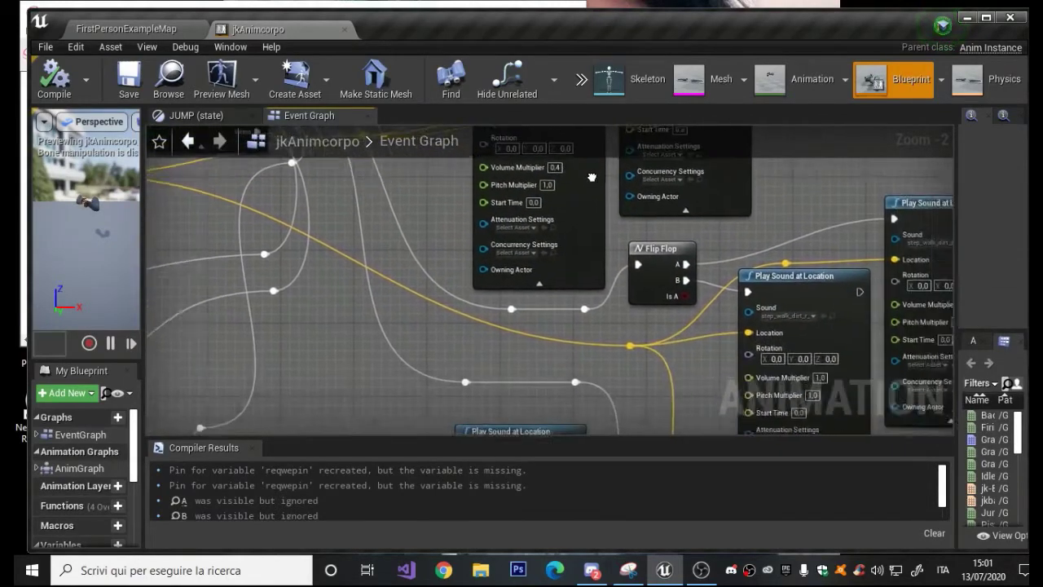
pyautogui.moveTo(542, 253); pyautogui.dragTo(377, 225, button='right')
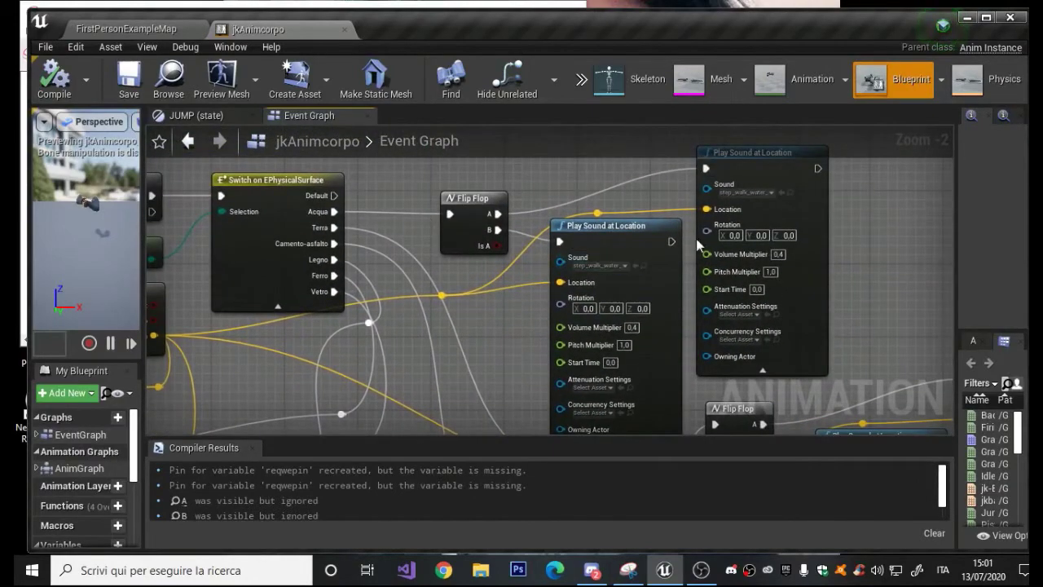
pyautogui.moveTo(480, 355); pyautogui.dragTo(436, 237, button='right')
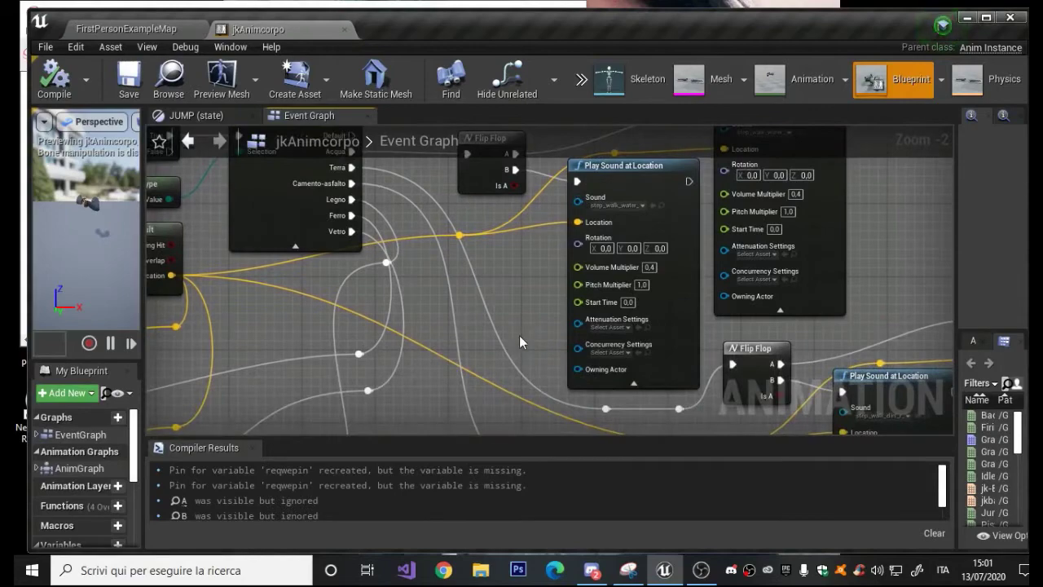
pyautogui.moveTo(519, 335); pyautogui.dragTo(417, 191, button='right')
pyautogui.moveTo(660, 375); pyautogui.dragTo(783, 130, button='right')
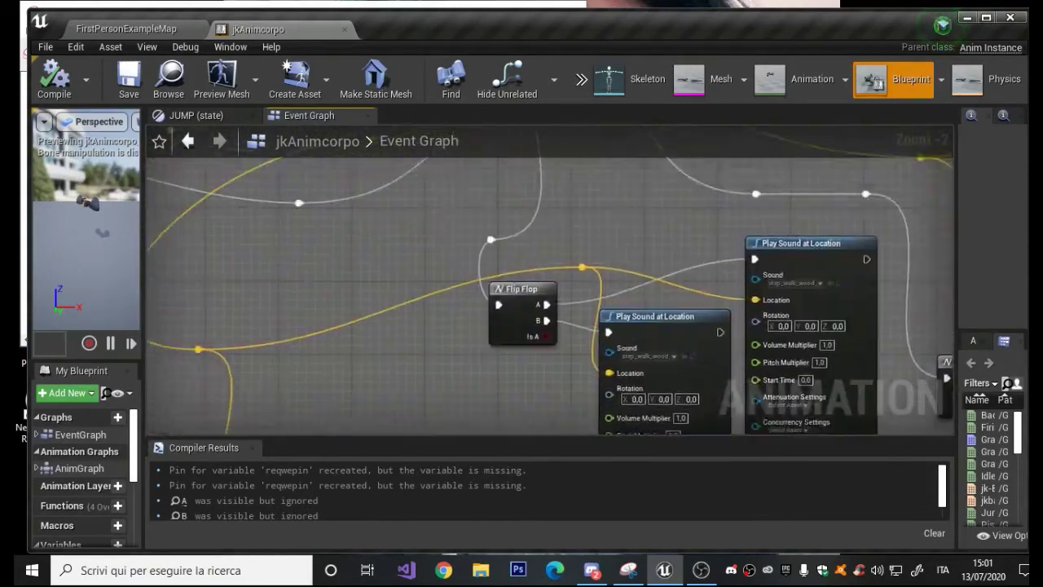
pyautogui.scroll(-6, 646, 231)
# Step: Frame the footstep network, then review the Physical Surface list under Project Settings > Engine > Physics
pyautogui.moveTo(647, 230)
pyautogui.mouseDown(button='right')
pyautogui.moveTo(562, 244)
pyautogui.moveTo(571, 366)
pyautogui.mouseUp(button='right')
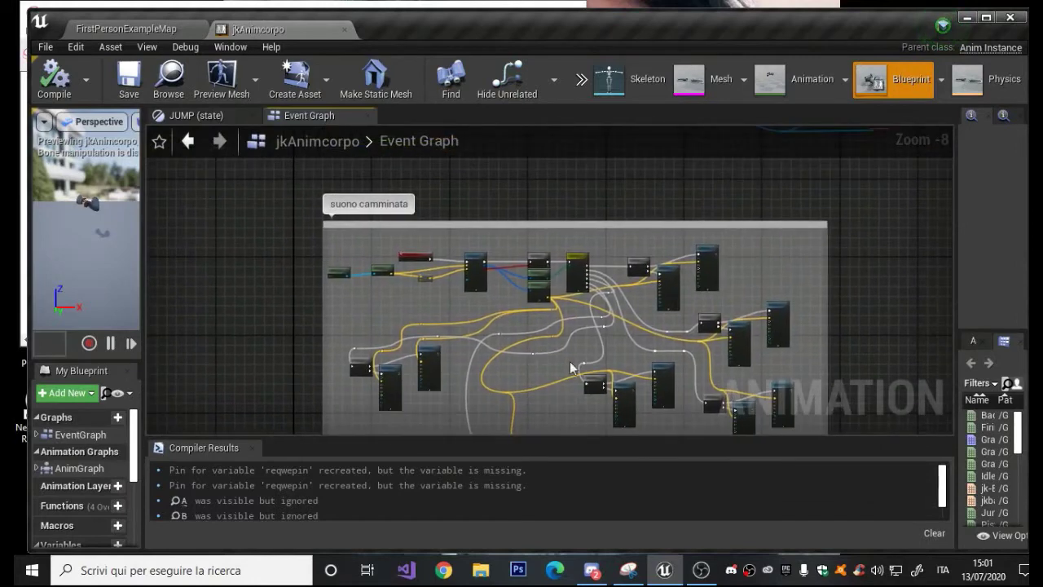
pyautogui.moveTo(508, 211); pyautogui.dragTo(529, 186, button='right')
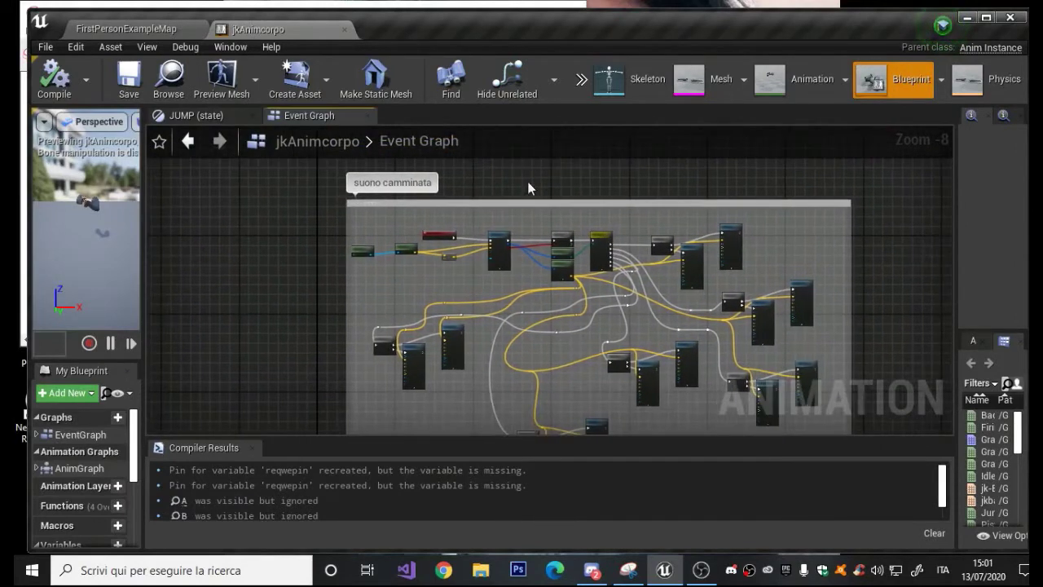
pyautogui.click(77, 47)
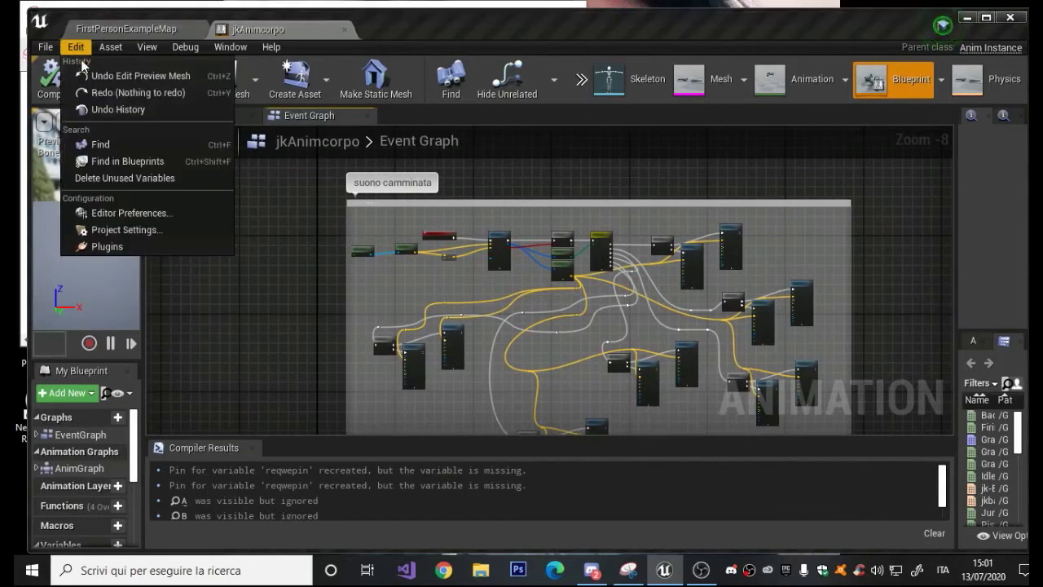
pyautogui.click(129, 231)
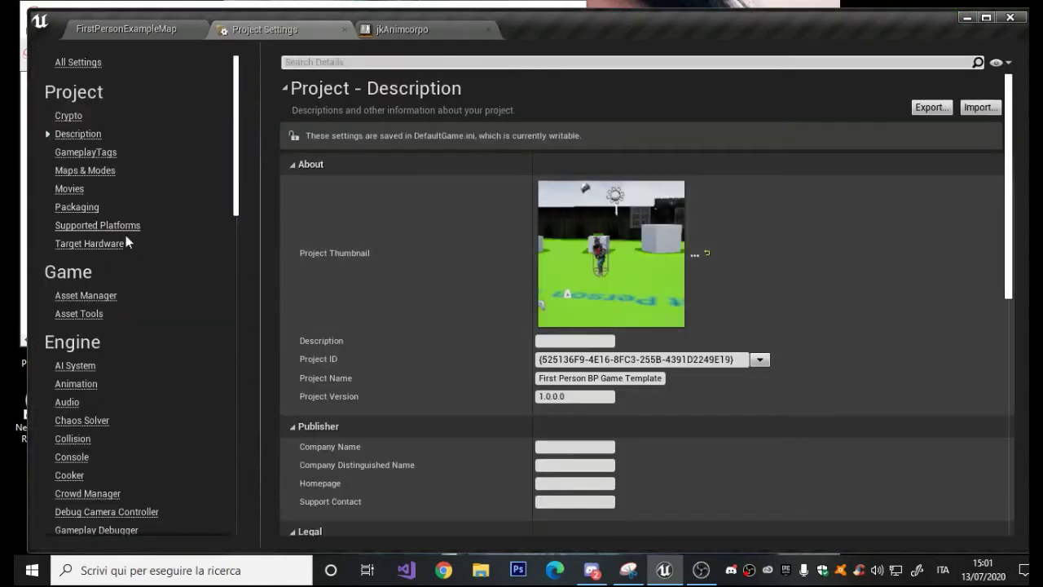
pyautogui.scroll(-5, 111, 261)
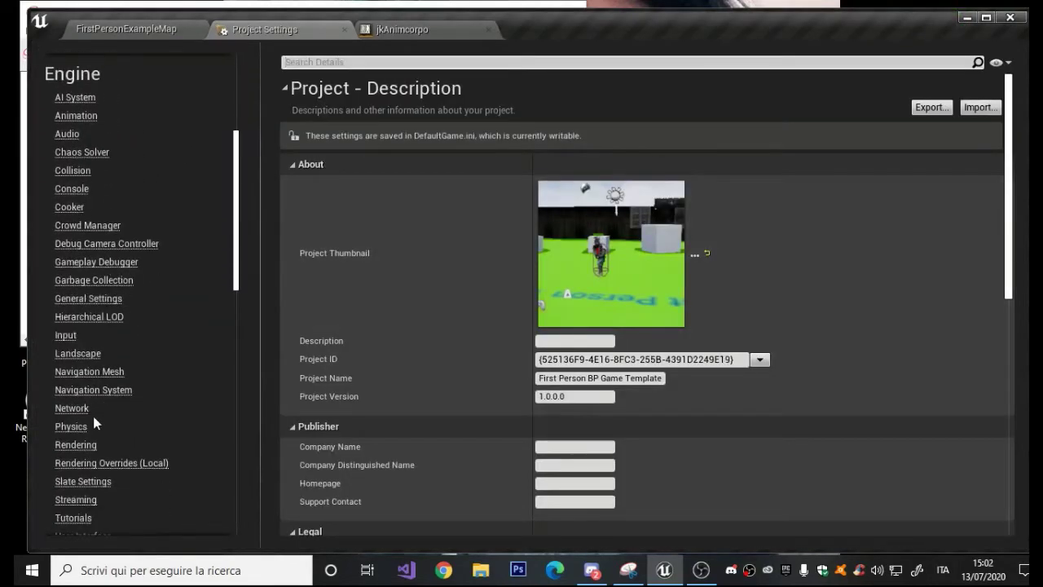
pyautogui.click(78, 428)
pyautogui.scroll(-1, 638, 290)
pyautogui.scroll(-2, 638, 290)
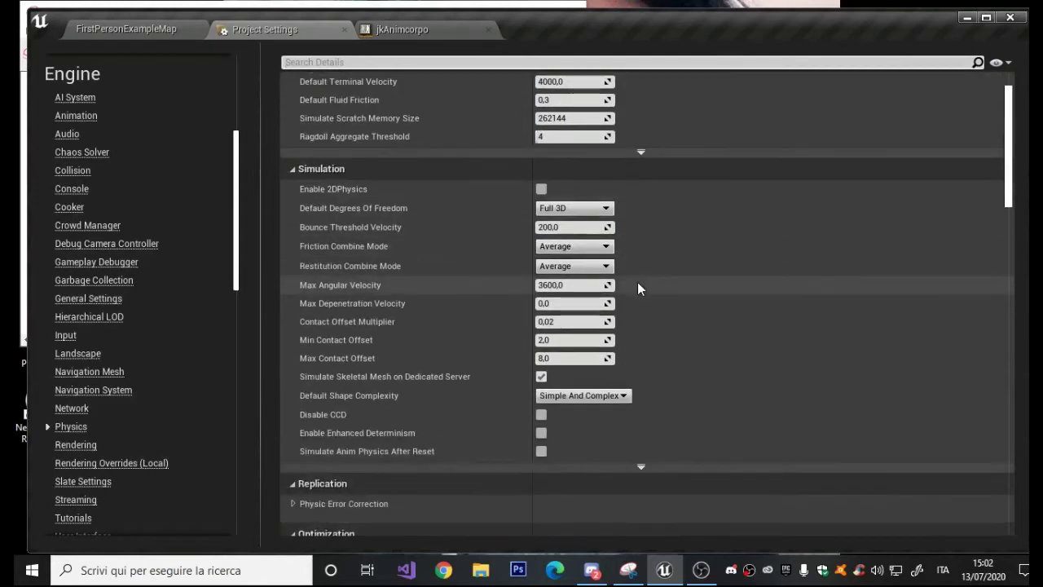
pyautogui.scroll(-5, 638, 289)
pyautogui.scroll(-5, 637, 290)
pyautogui.scroll(-3, 638, 287)
pyautogui.scroll(-3, 637, 282)
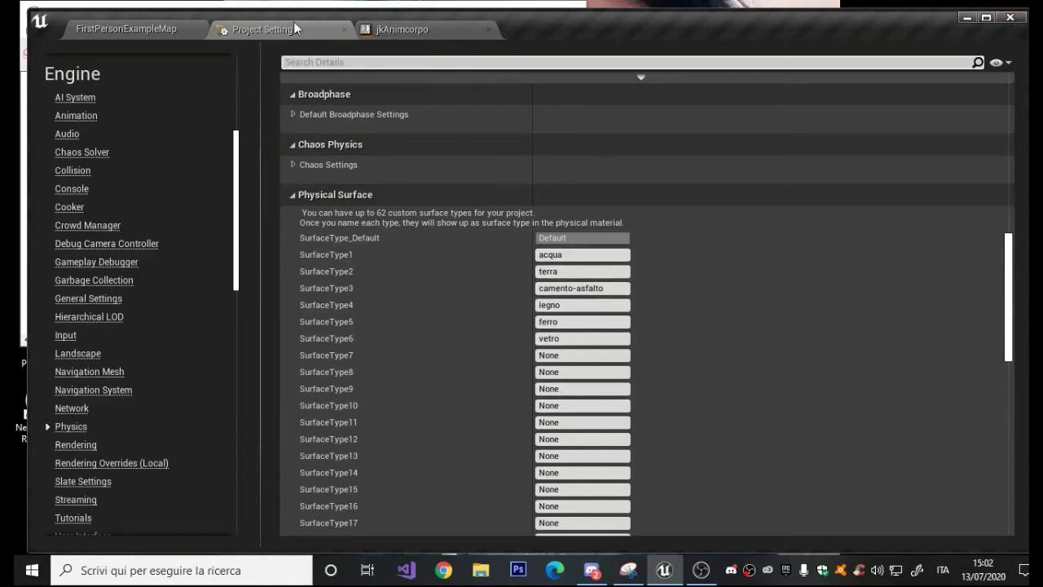
pyautogui.click(345, 31)
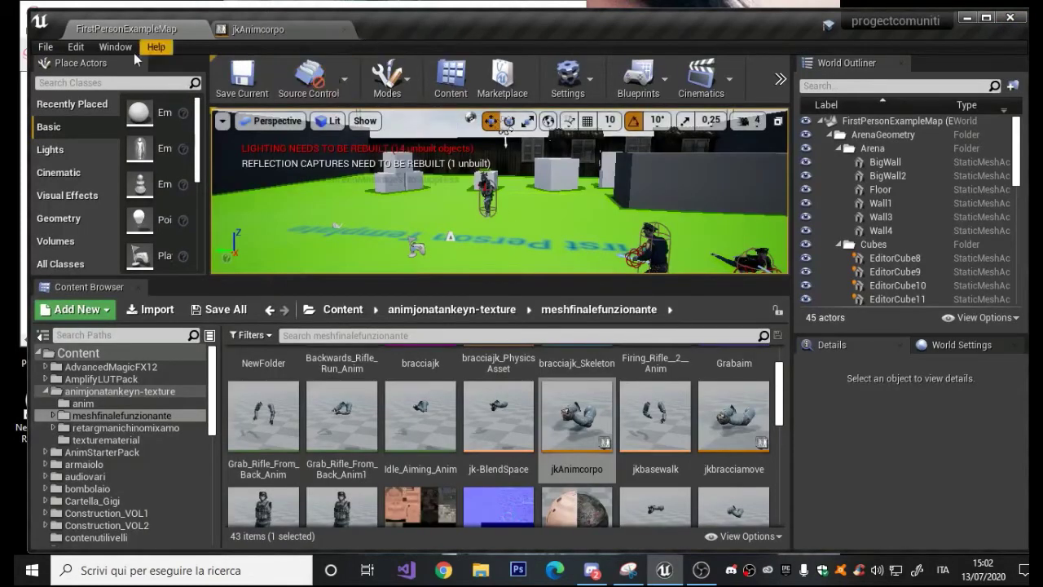
# Step: Recheck the surface names acqua, terra, legno, ferro, vetro up to empty SurfaceType13, then close Project Settings
pyautogui.click(86, 46)
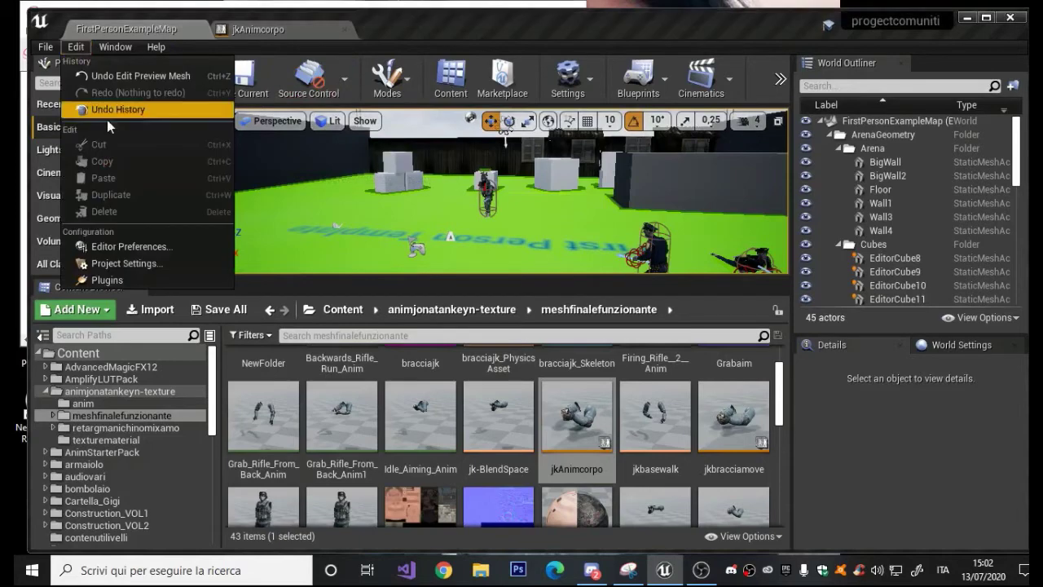
pyautogui.click(117, 264)
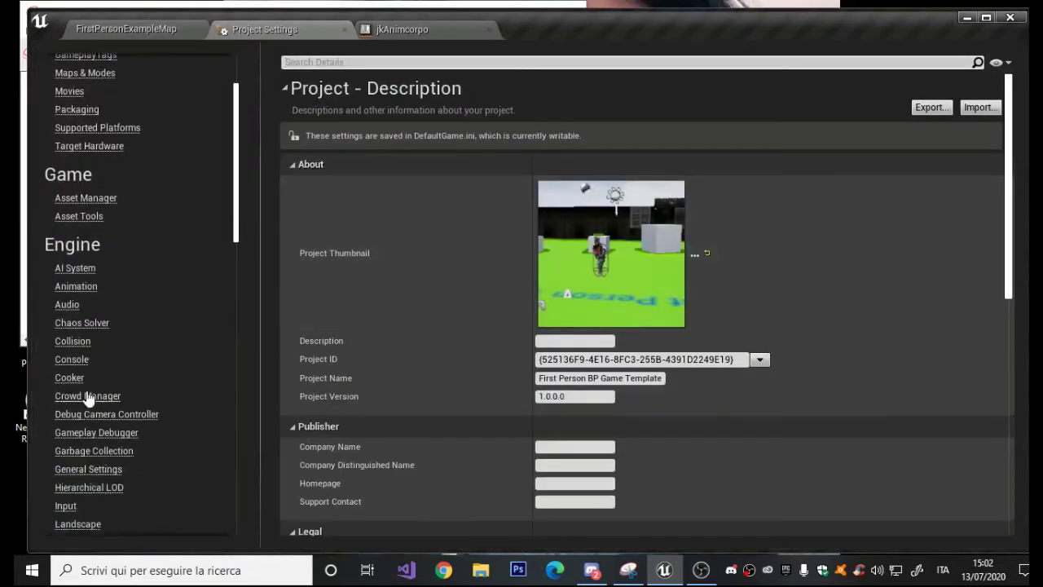
pyautogui.scroll(-3, 87, 397)
pyautogui.scroll(-1, 82, 404)
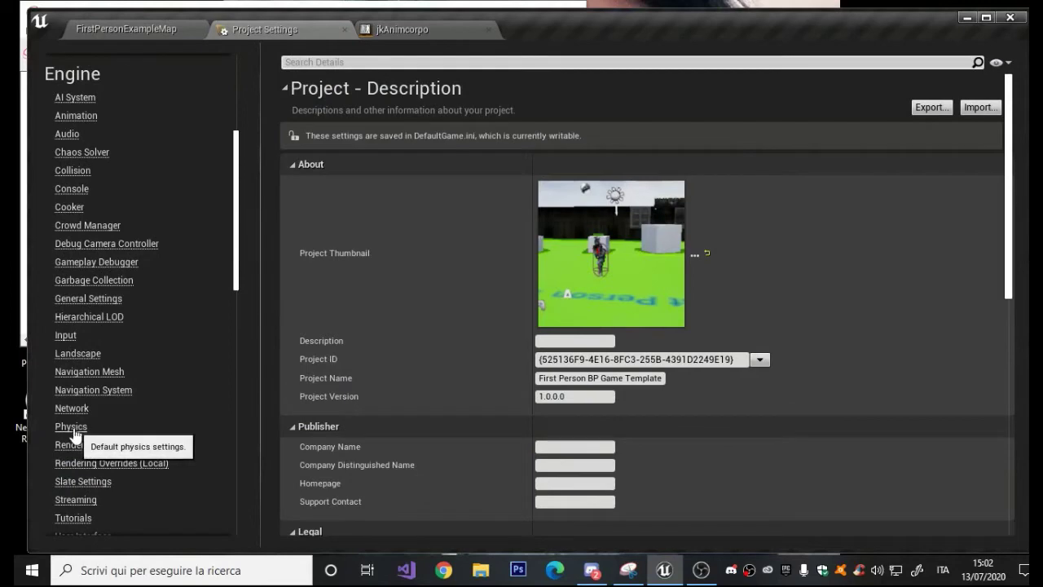
pyautogui.click(72, 429)
pyautogui.scroll(-1, 719, 290)
pyautogui.scroll(-3, 722, 287)
pyautogui.scroll(-5, 724, 289)
pyautogui.scroll(-3, 723, 287)
pyautogui.scroll(-3, 723, 289)
pyautogui.click(588, 272)
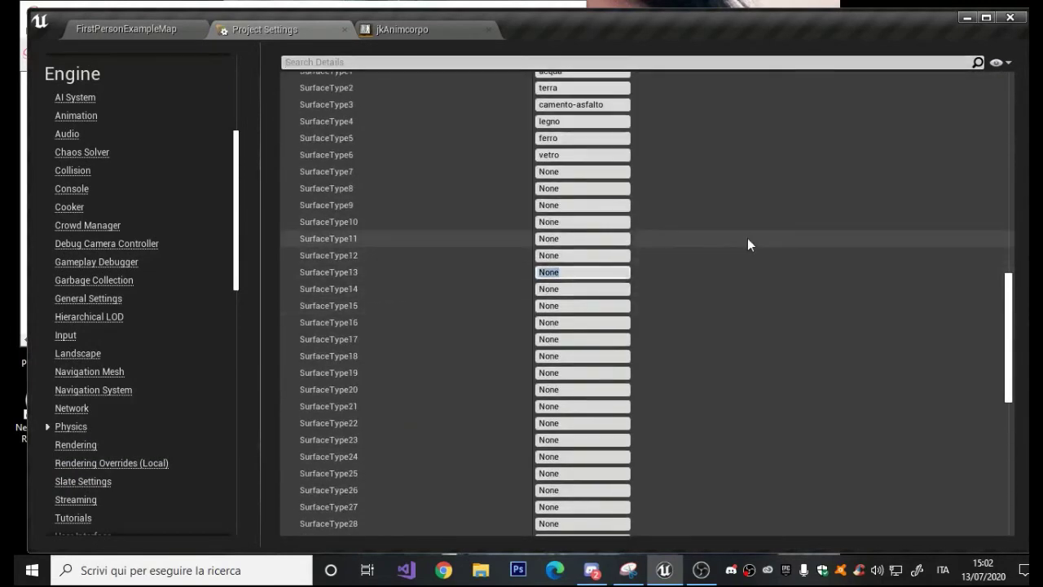
pyautogui.scroll(3, 776, 177)
pyautogui.scroll(3, 776, 177)
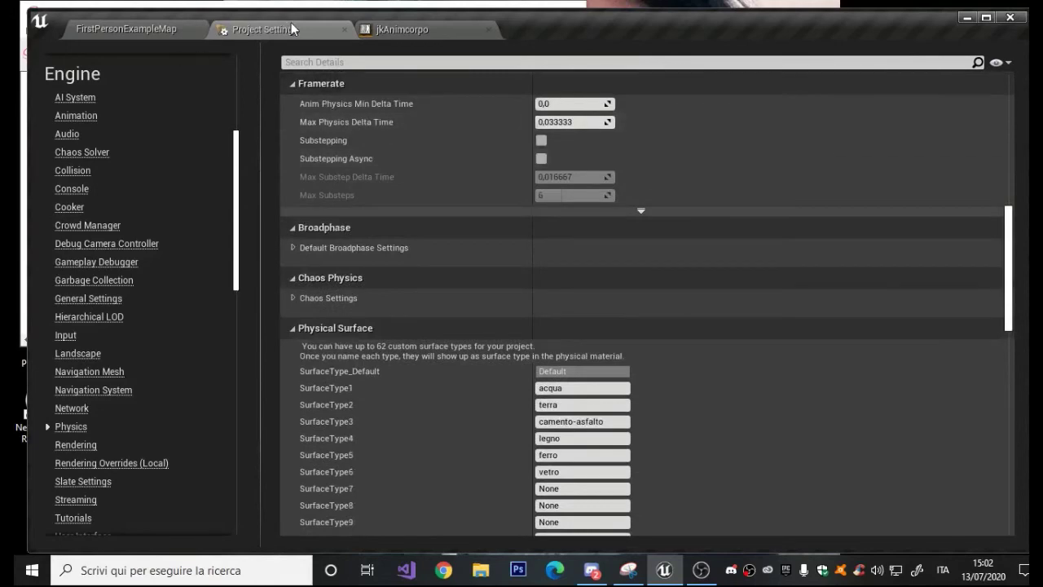
pyautogui.click(344, 30)
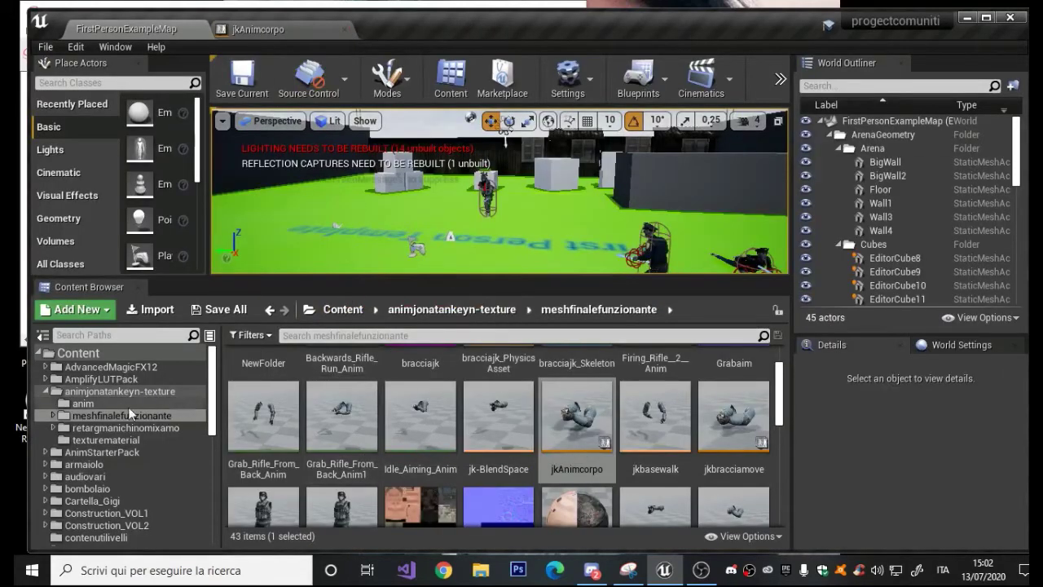
# Step: Browse the Content folder tree down to the contenutilivelli folder of level assets
pyautogui.scroll(-2, 96, 458)
pyautogui.scroll(2, 101, 417)
pyautogui.doubleClick(82, 391)
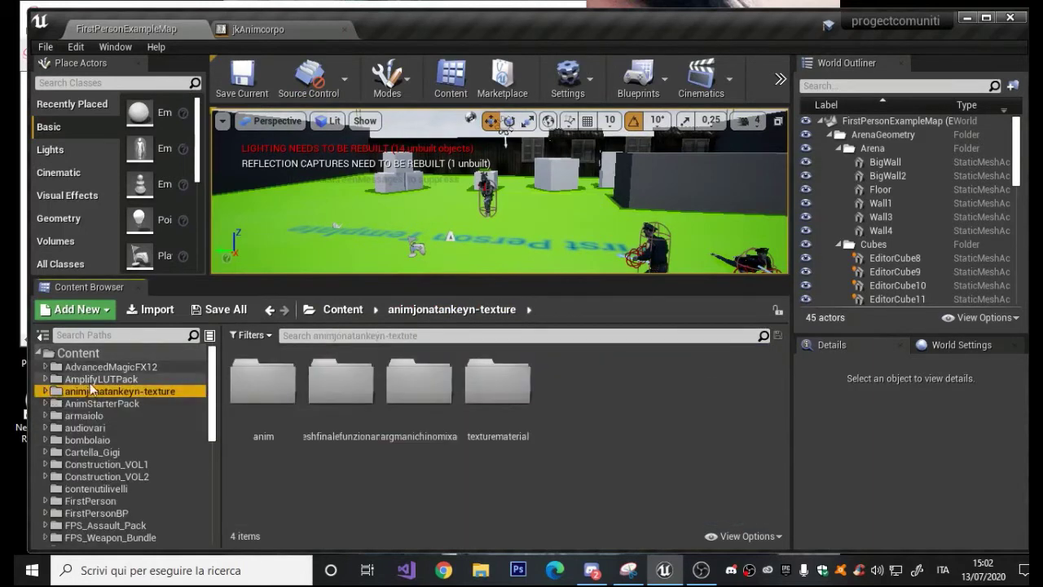
pyautogui.click(85, 427)
pyautogui.click(84, 415)
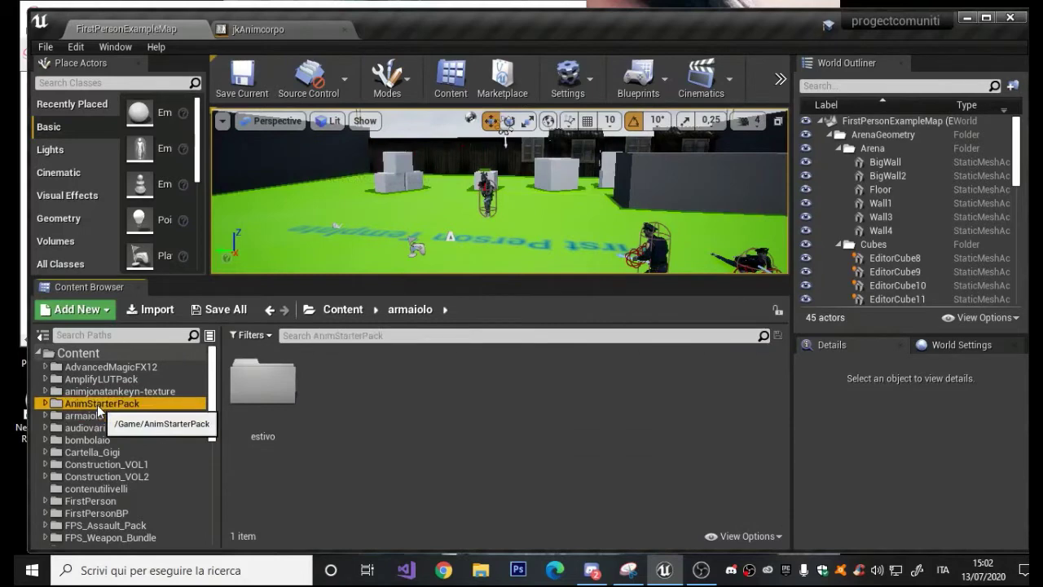
pyautogui.click(89, 402)
pyautogui.click(98, 428)
pyautogui.click(96, 439)
pyautogui.click(94, 451)
pyautogui.click(97, 464)
pyautogui.click(97, 476)
pyautogui.click(96, 488)
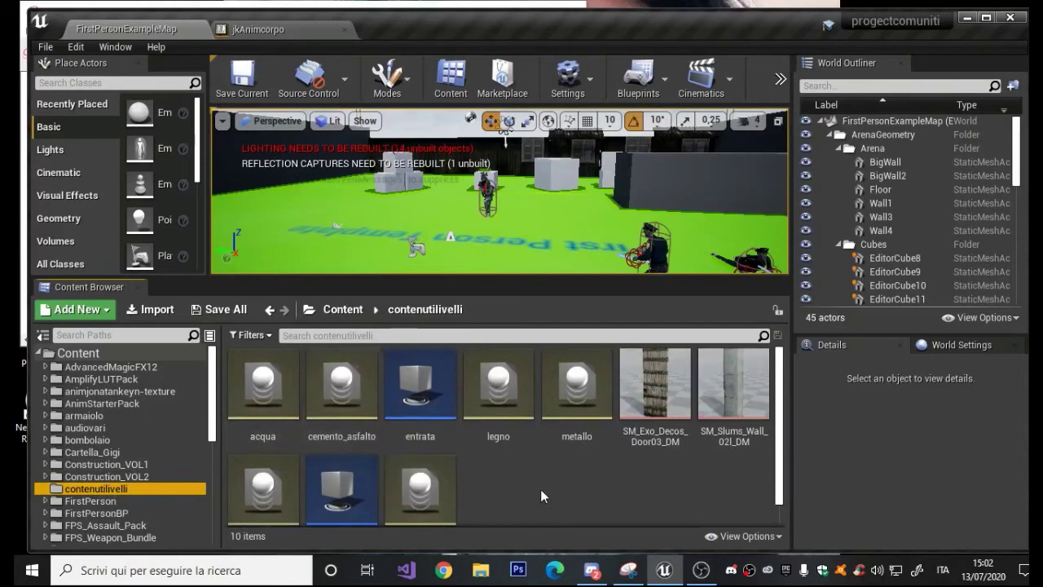
# Step: Look at Add New > Physics > Physical Material, then close the menu without creating anything
pyautogui.rightClick(489, 478)
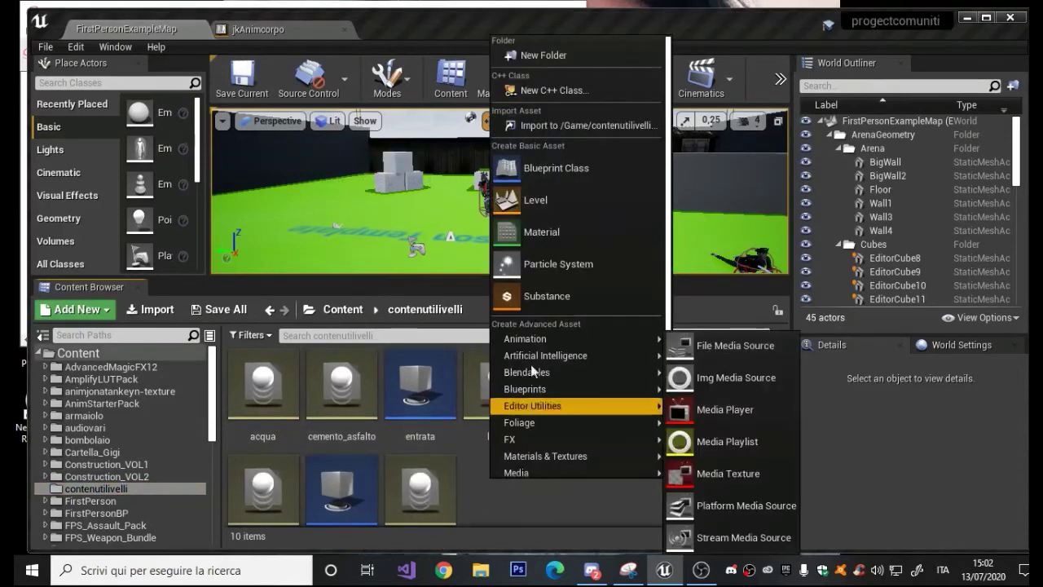
pyautogui.scroll(-3, 544, 412)
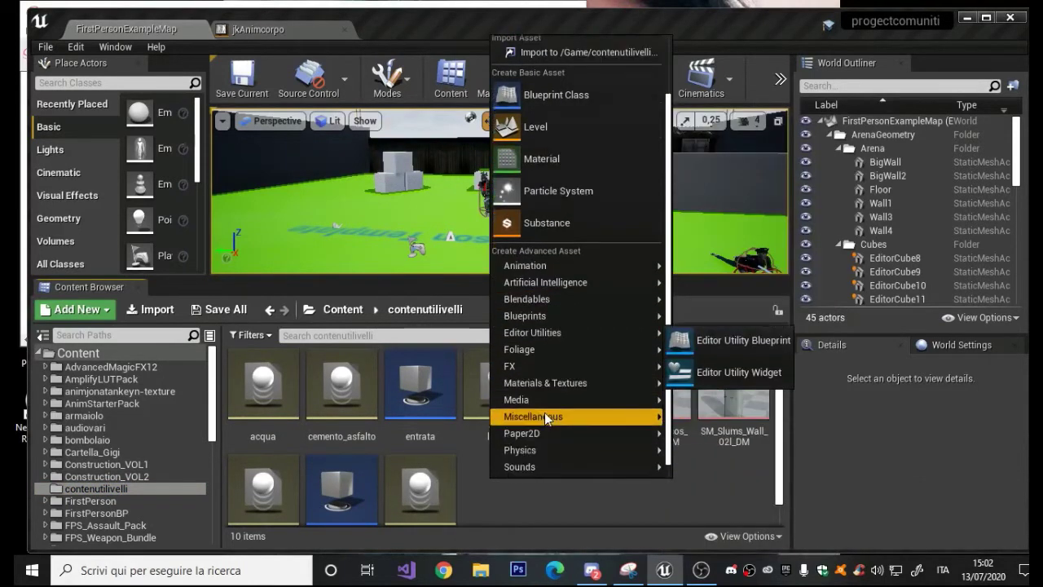
pyautogui.moveTo(542, 433)
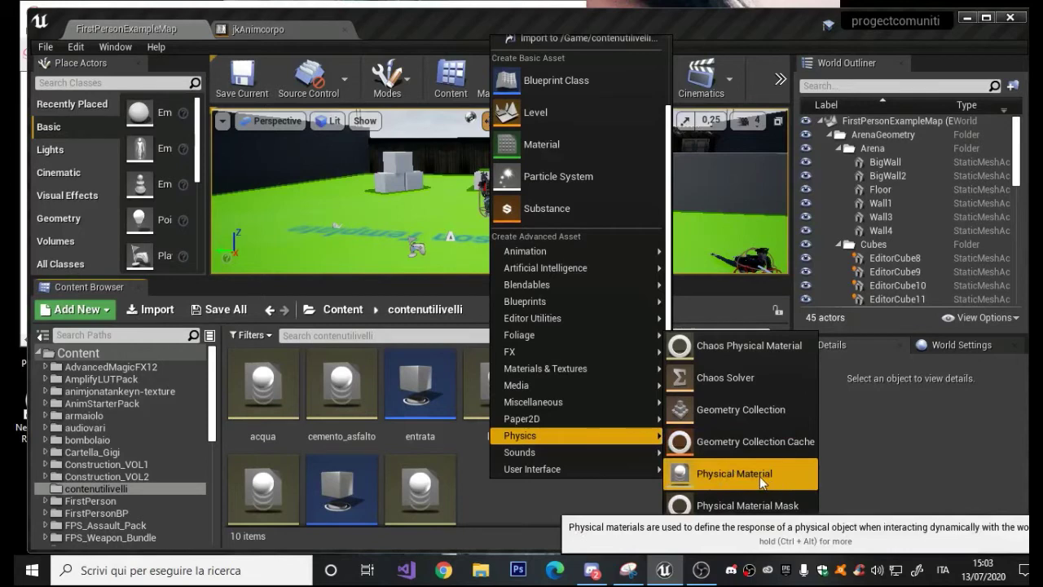
pyautogui.click(567, 491)
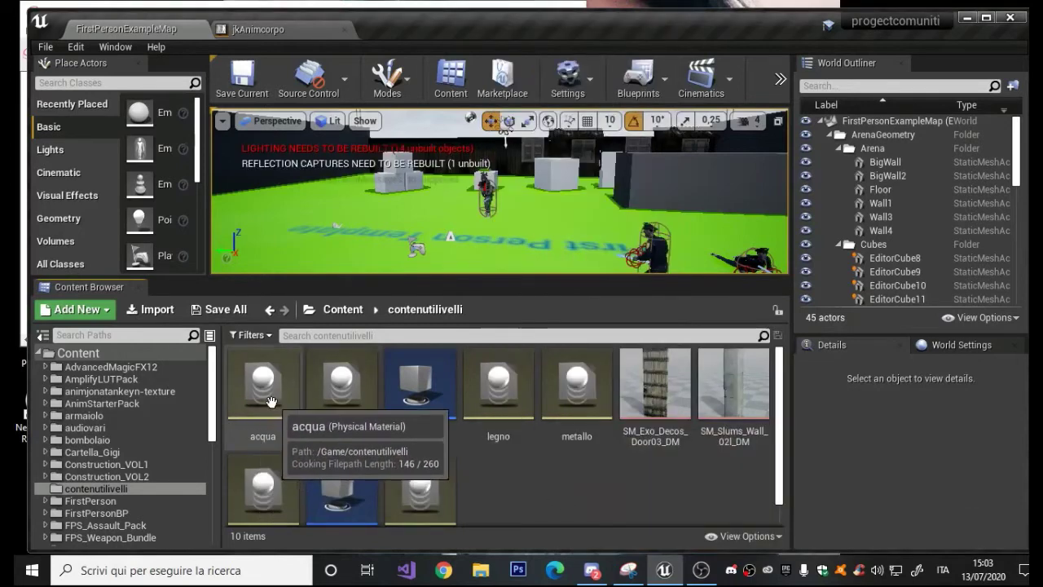
# Step: Keep the acqua physical material's Surface Type as acqua, save it and close its editor
pyautogui.doubleClick(272, 402)
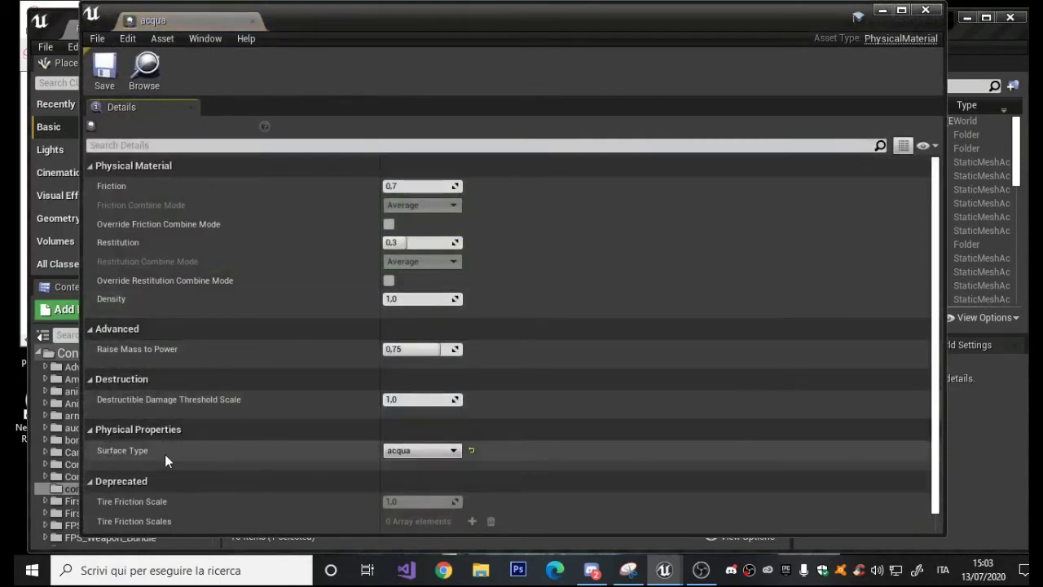
pyautogui.click(453, 453)
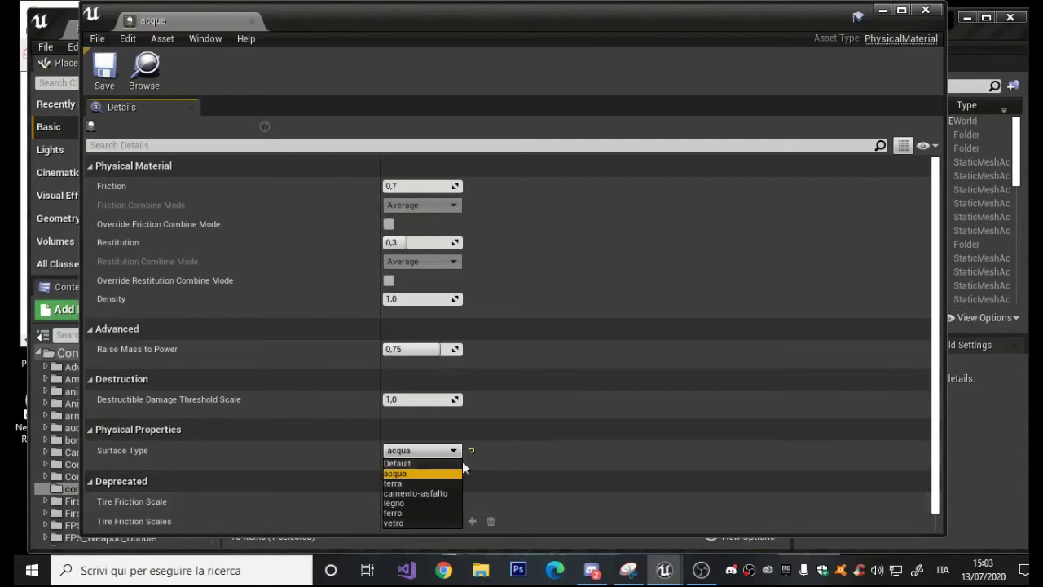
pyautogui.click(608, 449)
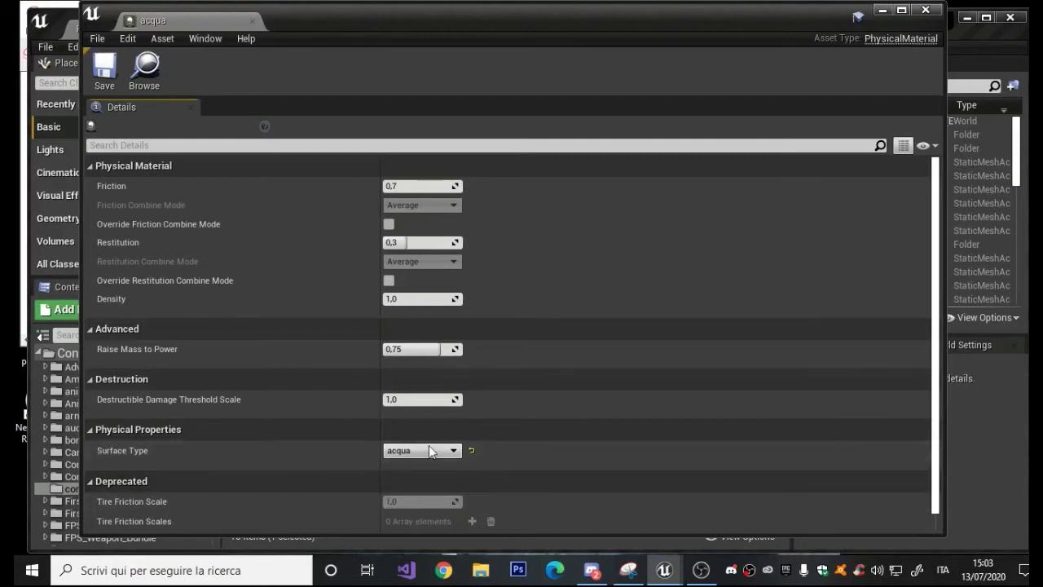
pyautogui.click(105, 75)
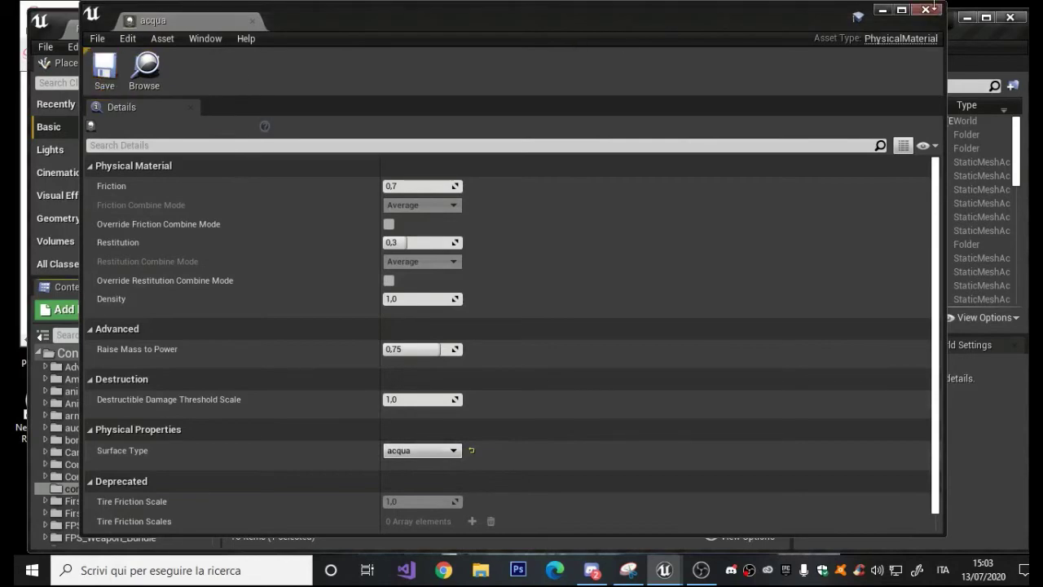
pyautogui.click(925, 10)
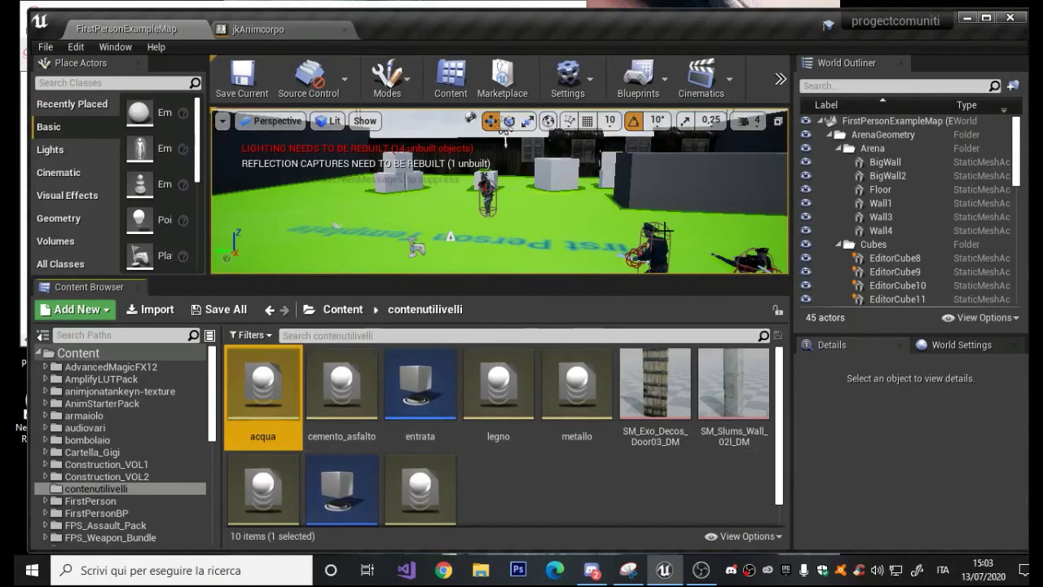
# Step: Select the arena Floor and open its M_Concrete_Tiles material from StarterContent Materials
pyautogui.scroll(-1, 537, 457)
pyautogui.moveTo(552, 269); pyautogui.dragTo(570, 220, button='right')
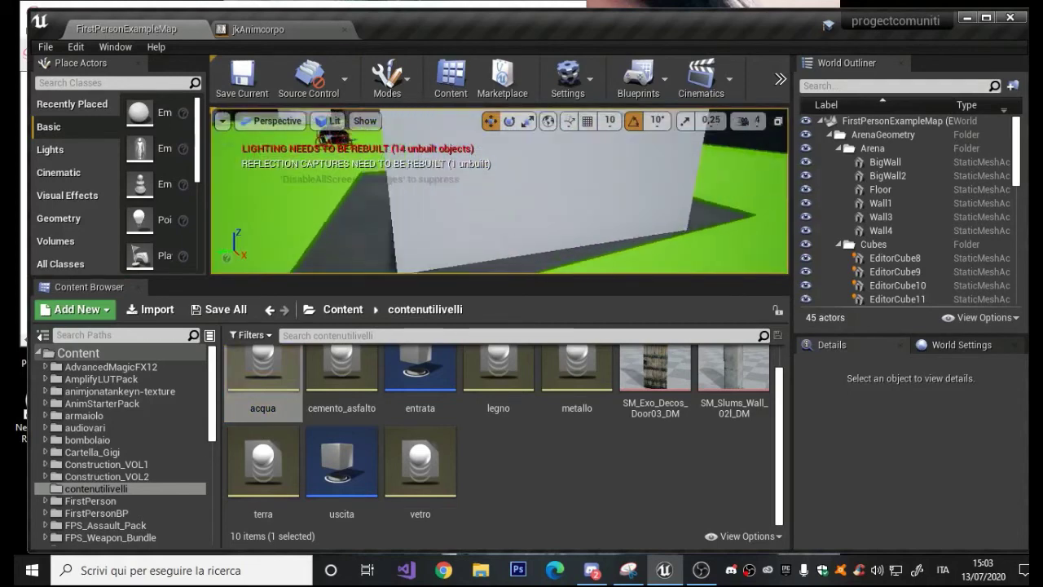
pyautogui.moveTo(570, 220); pyautogui.dragTo(526, 222, button='right')
pyautogui.click(465, 226)
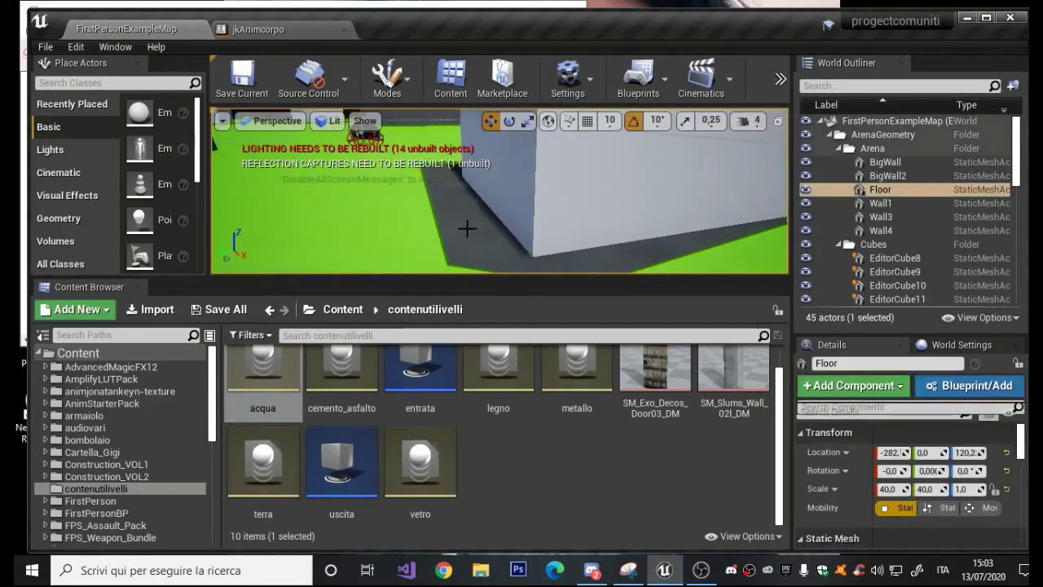
pyautogui.scroll(-3, 910, 489)
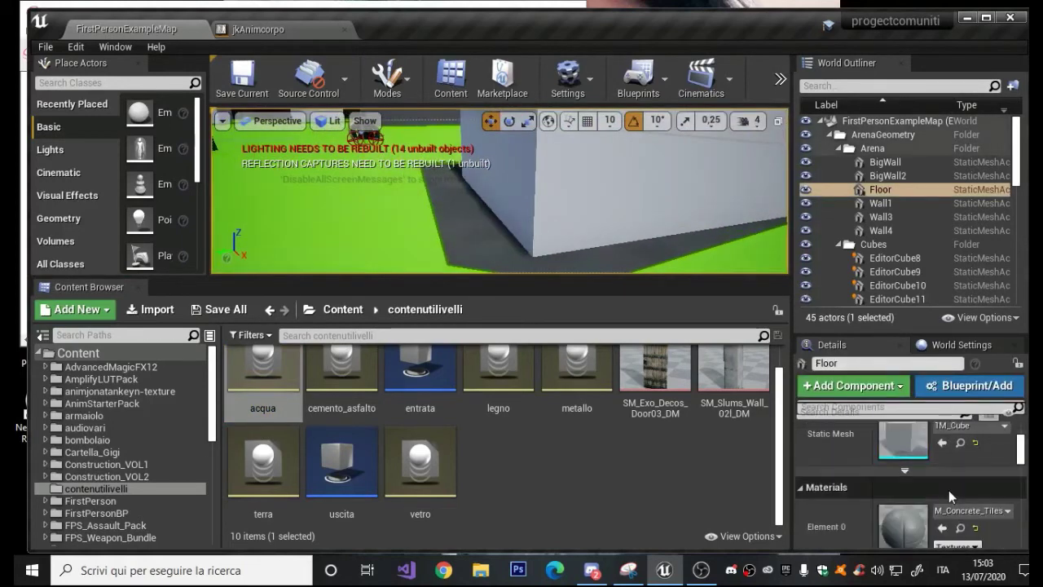
pyautogui.scroll(-2, 945, 490)
pyautogui.click(962, 481)
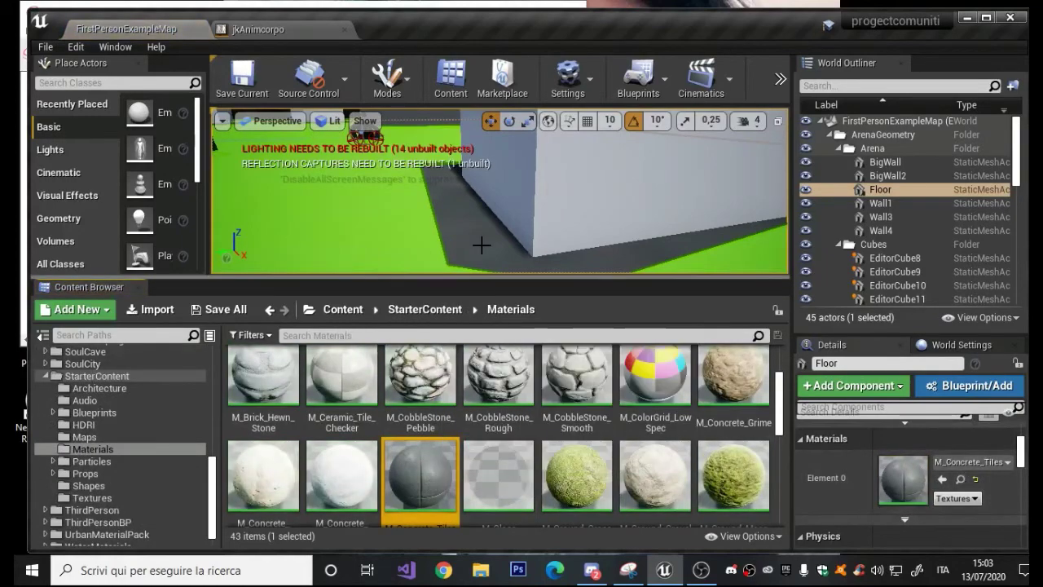
pyautogui.doubleClick(417, 479)
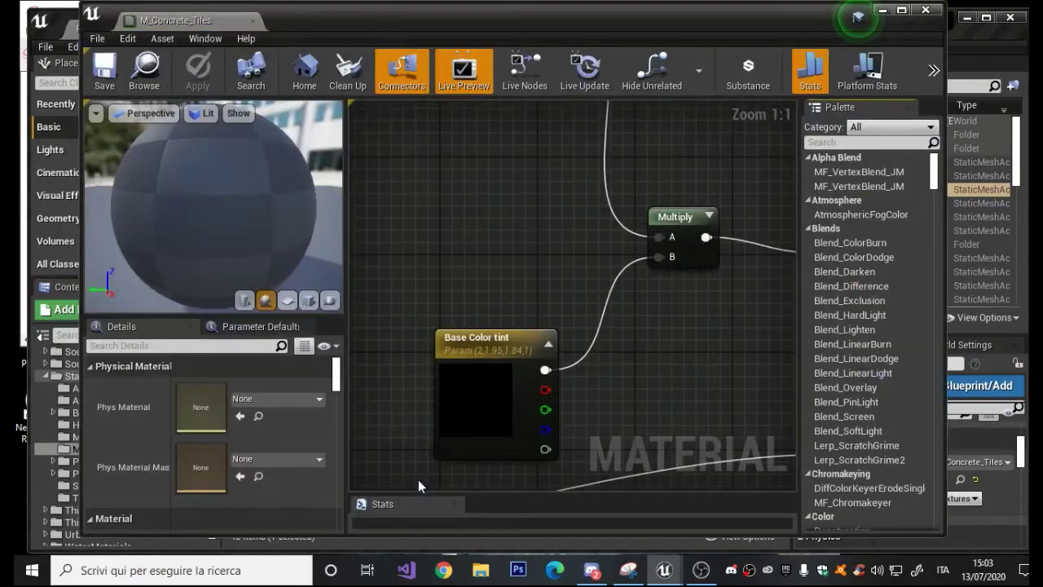
# Step: Set M_Concrete_Tiles' Phys Material to cemento_asfalto and save the material
pyautogui.click(320, 399)
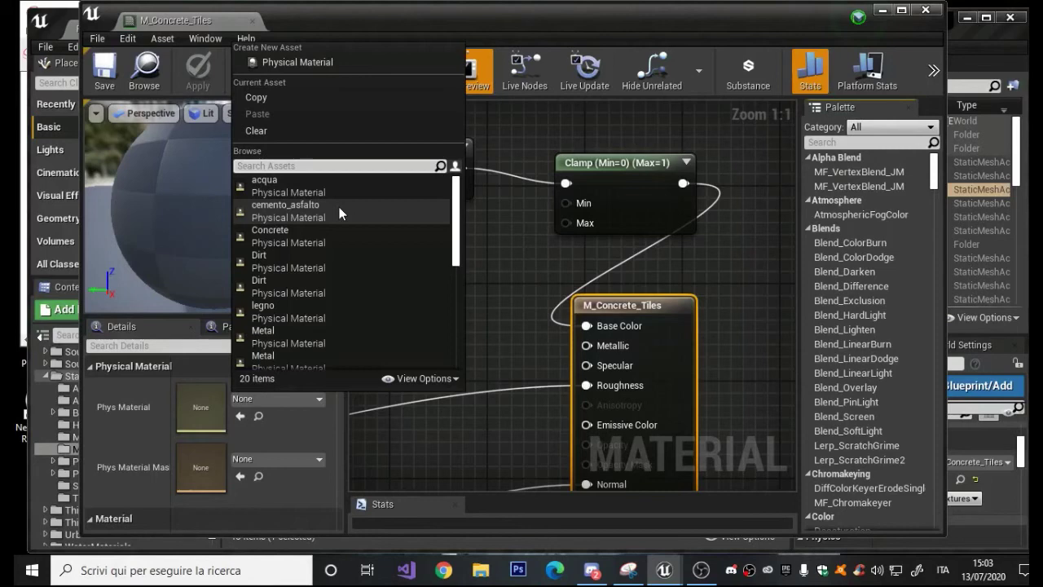
pyautogui.click(339, 207)
pyautogui.click(109, 75)
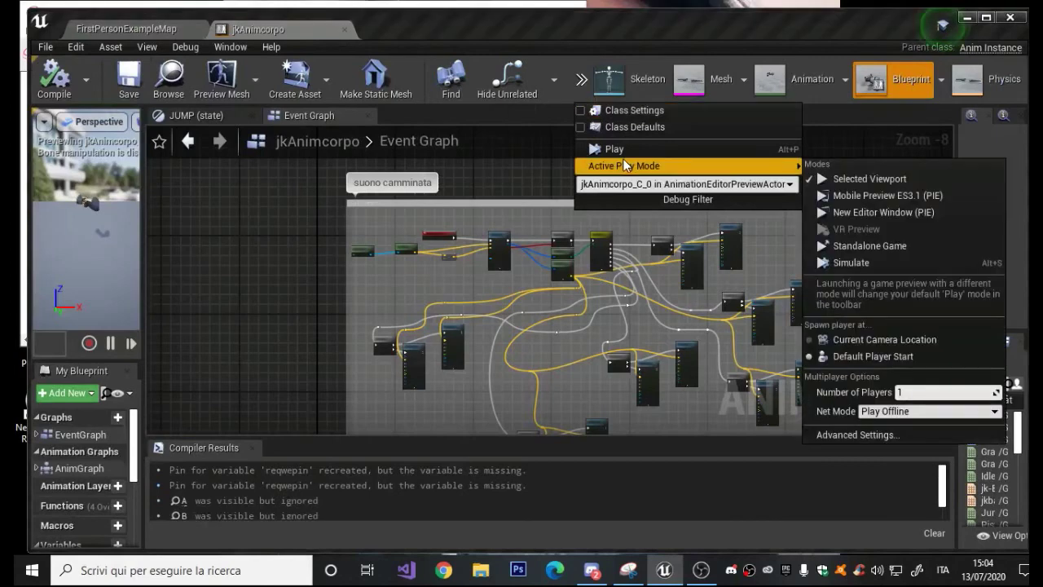
# Step: Run a Standalone Game preview to hear concrete footsteps, then exit with Esc
pyautogui.click(623, 163)
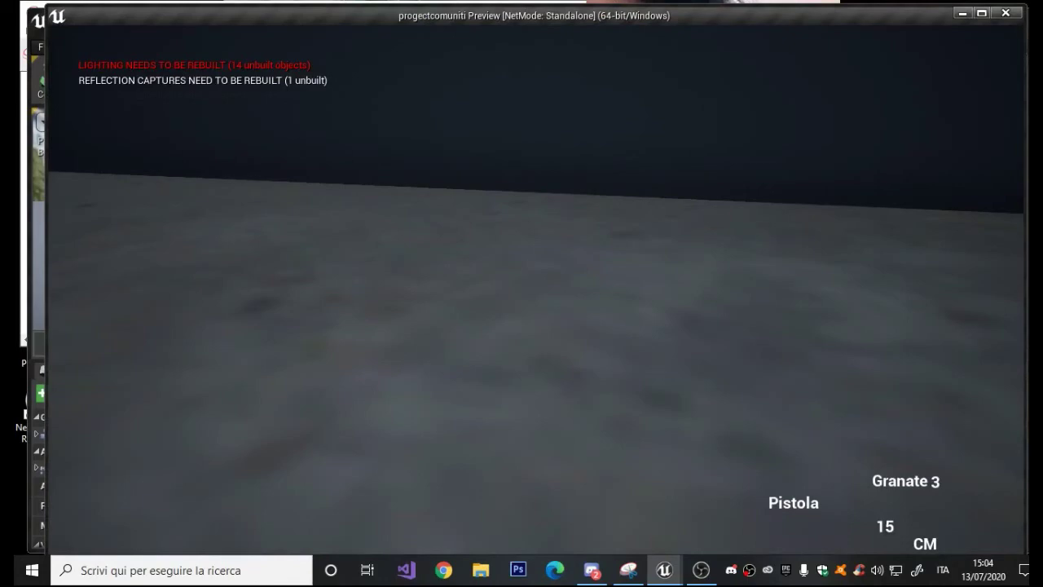
pyautogui.press('Escape')
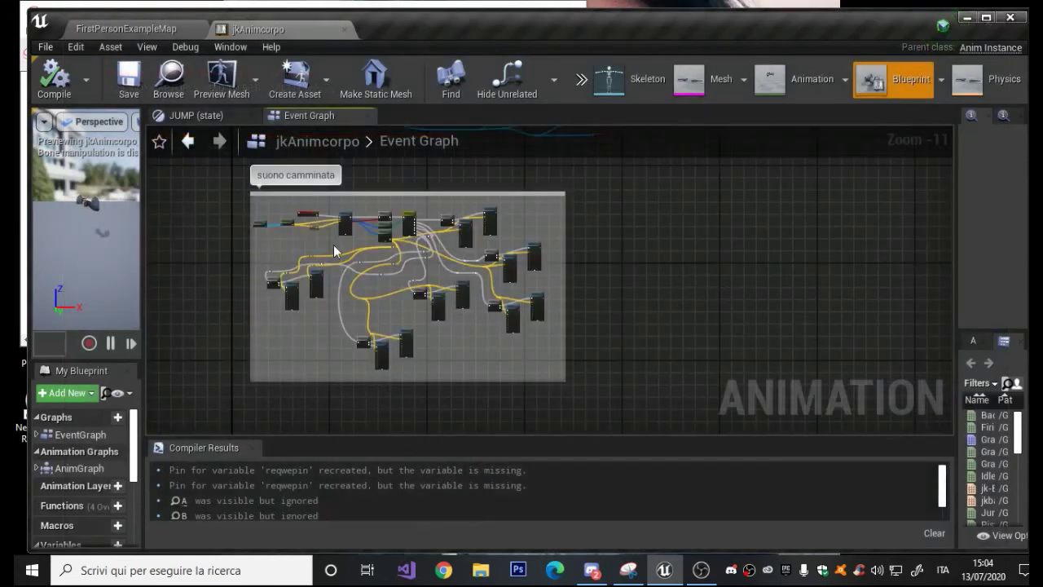
pyautogui.scroll(3, 332, 243)
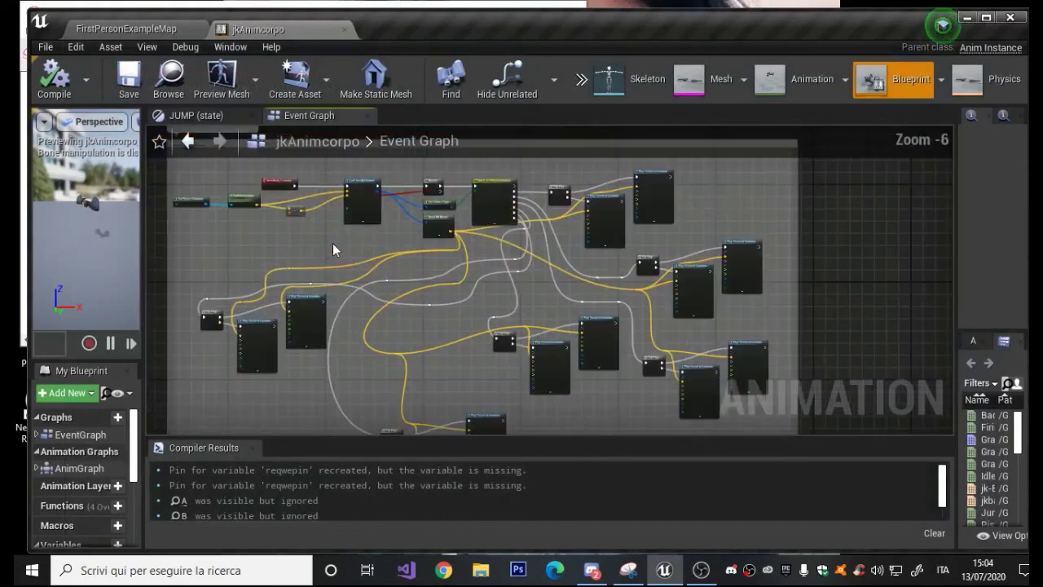
pyautogui.scroll(2, 333, 242)
pyautogui.moveTo(333, 243); pyautogui.dragTo(442, 345, button='right')
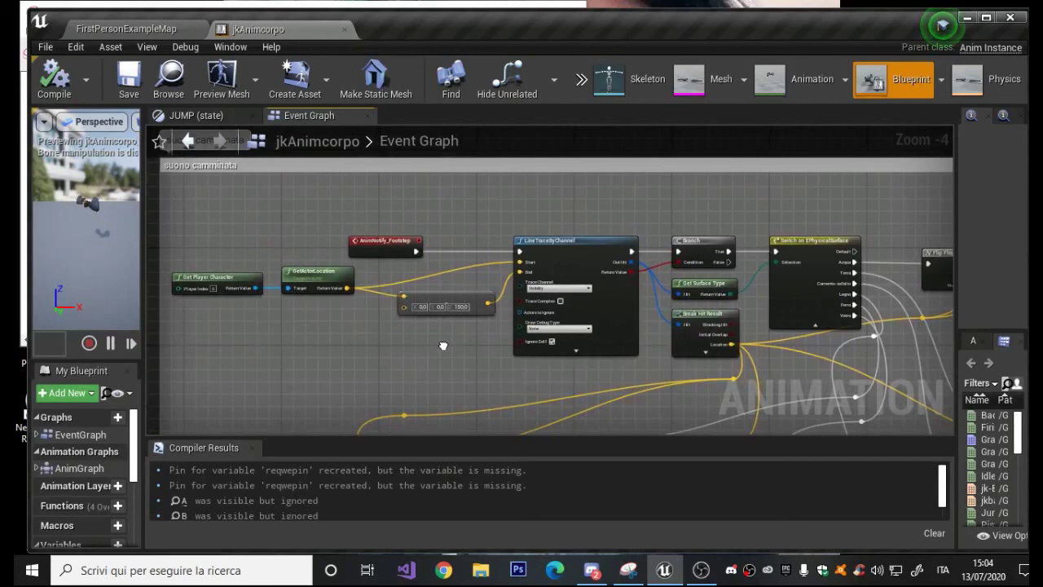
pyautogui.scroll(-1, 465, 353)
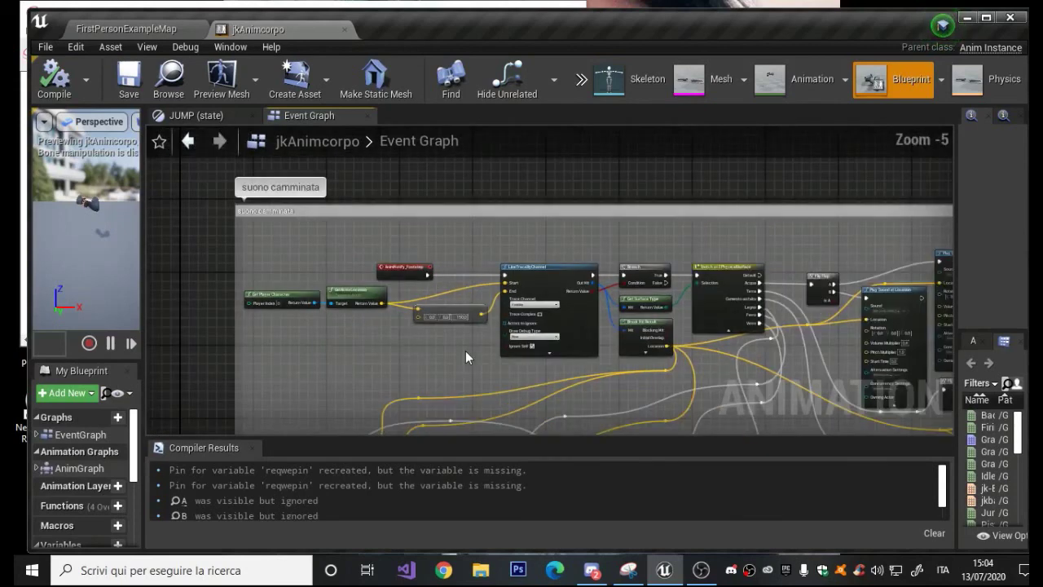
pyautogui.moveTo(465, 356); pyautogui.dragTo(612, 328, button='right')
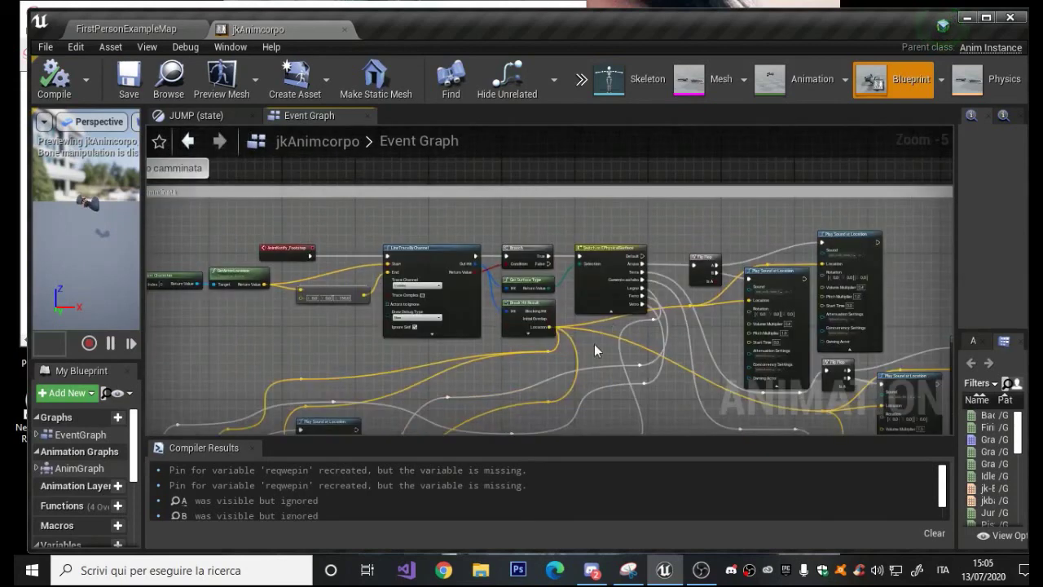
# Step: Save the jkAnimcorpo blueprint and the FirstPersonExampleMap level, then use File > Save All
pyautogui.click(128, 87)
pyautogui.click(126, 28)
pyautogui.click(242, 79)
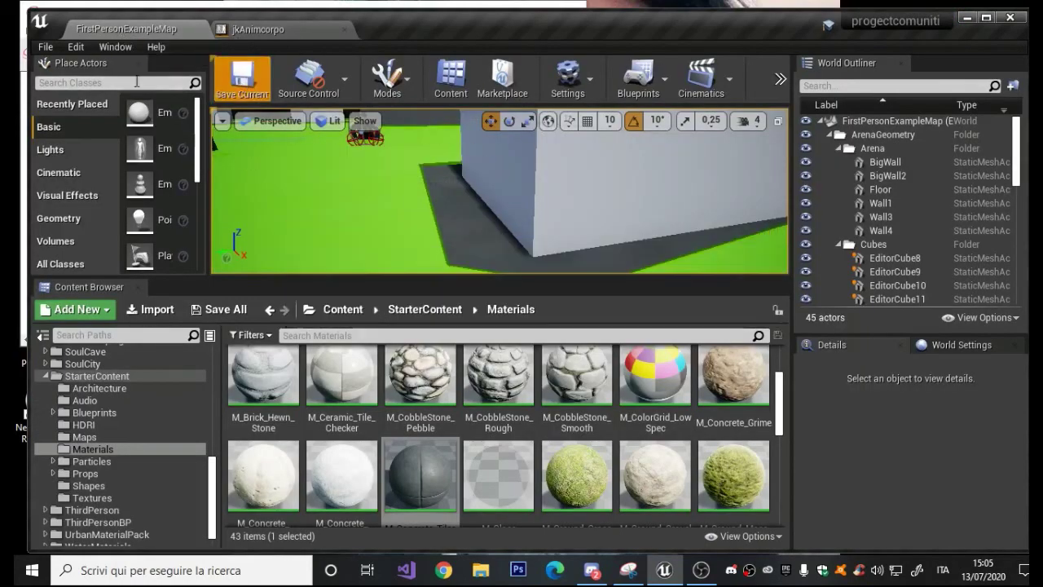
pyautogui.click(45, 46)
pyautogui.click(67, 179)
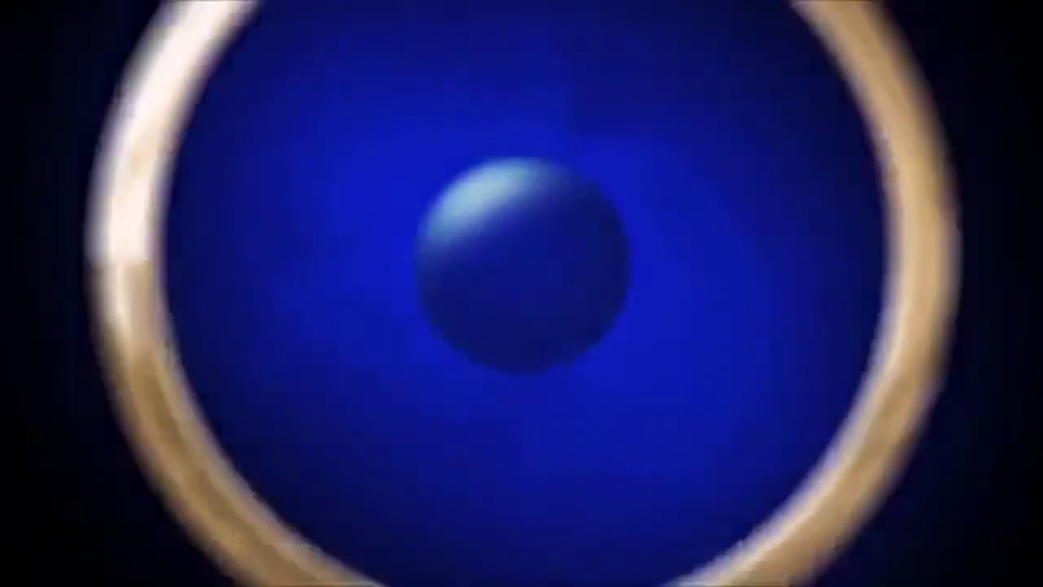